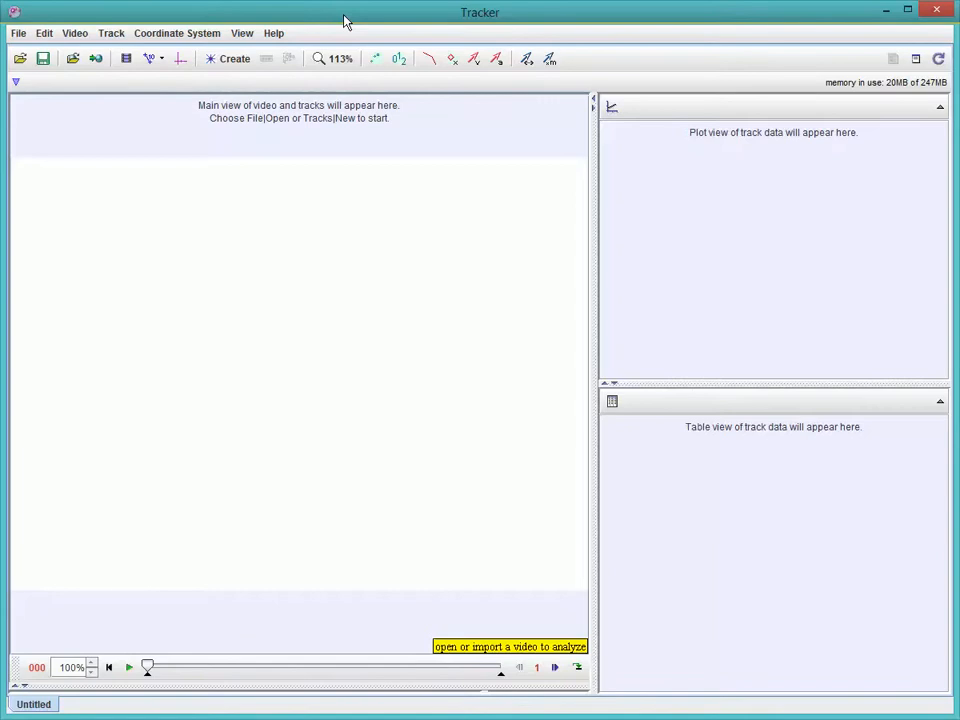
Import the video Collision03.MOV from the CollisionVideos folder.
left_click(19, 34)
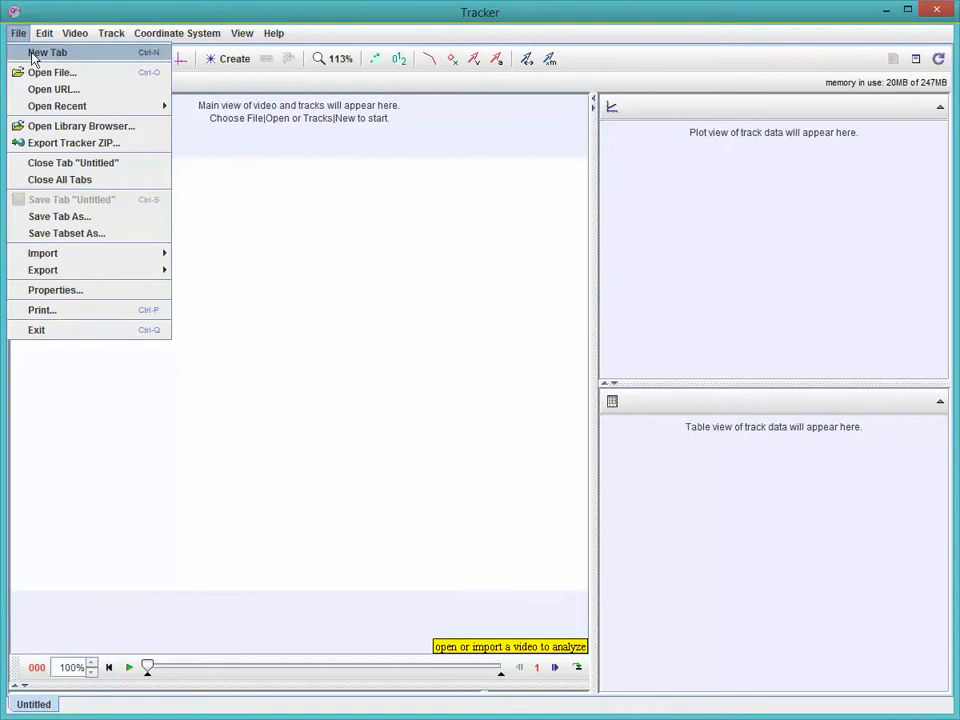
mouse_move(68, 111)
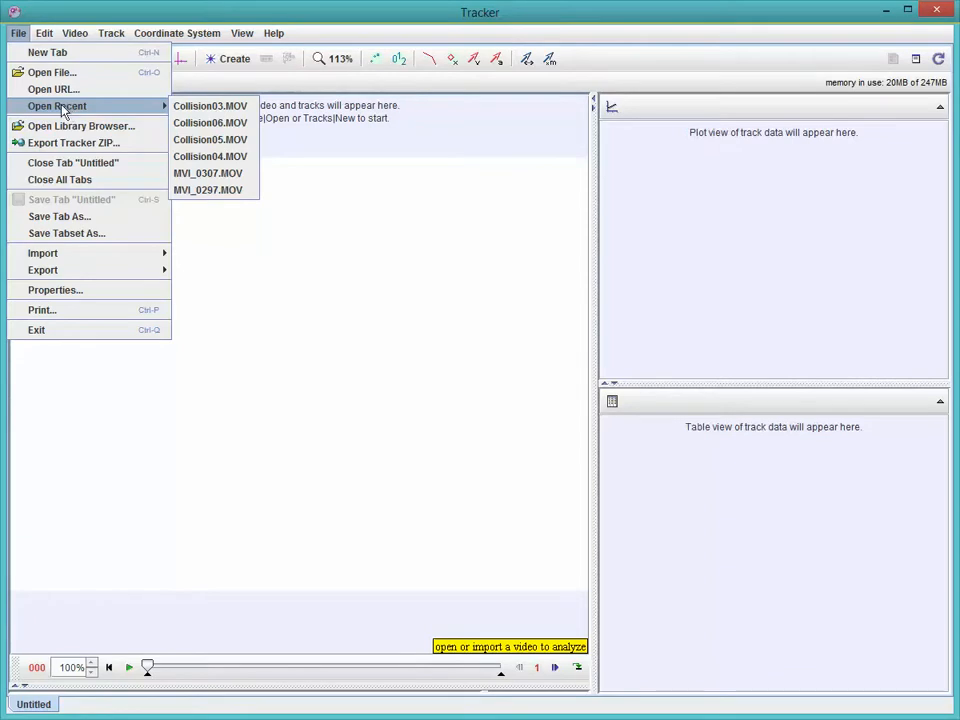
mouse_move(74, 260)
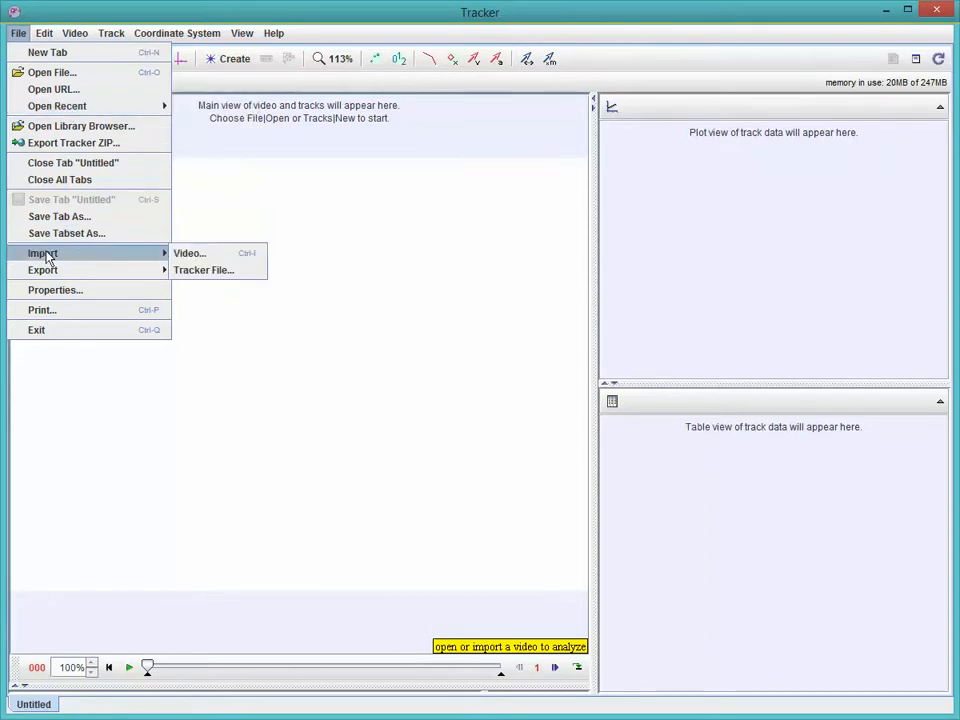
left_click(192, 255)
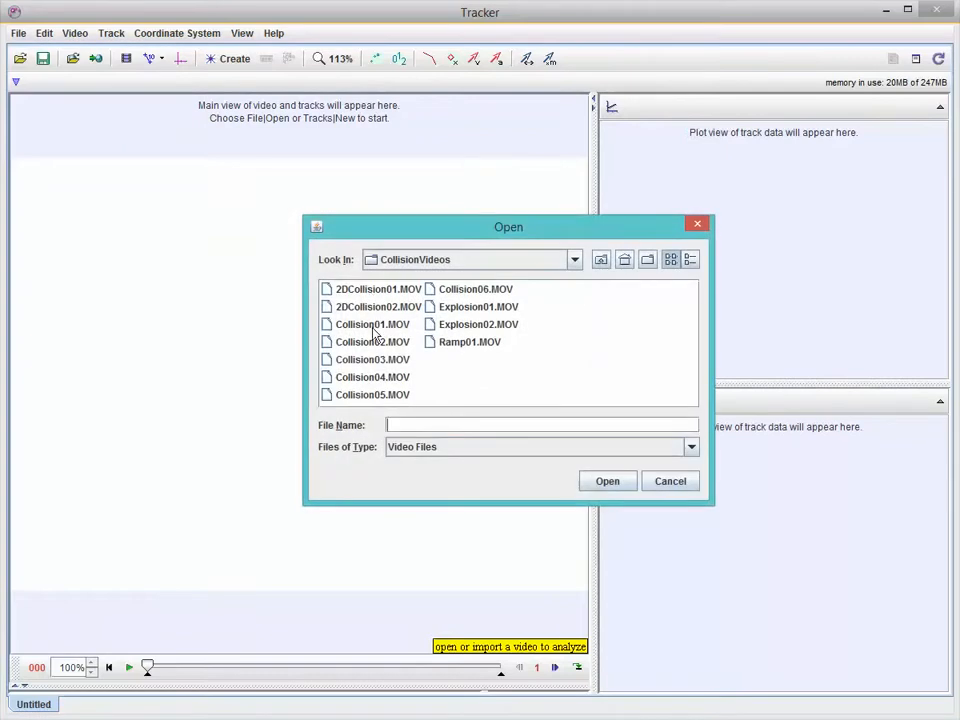
left_click(376, 364)
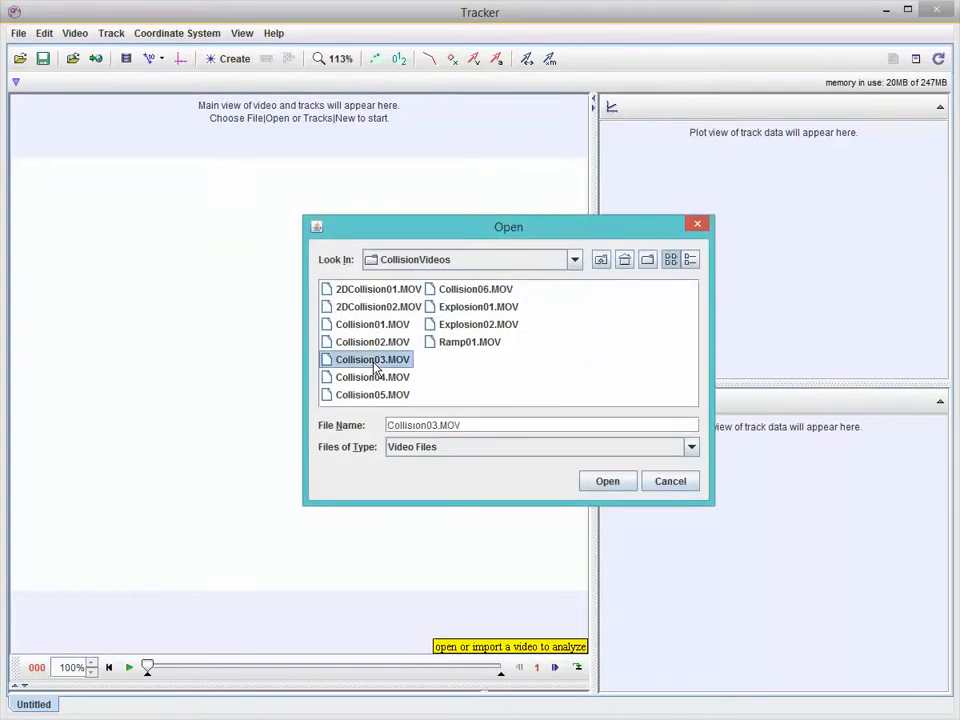
left_click(607, 482)
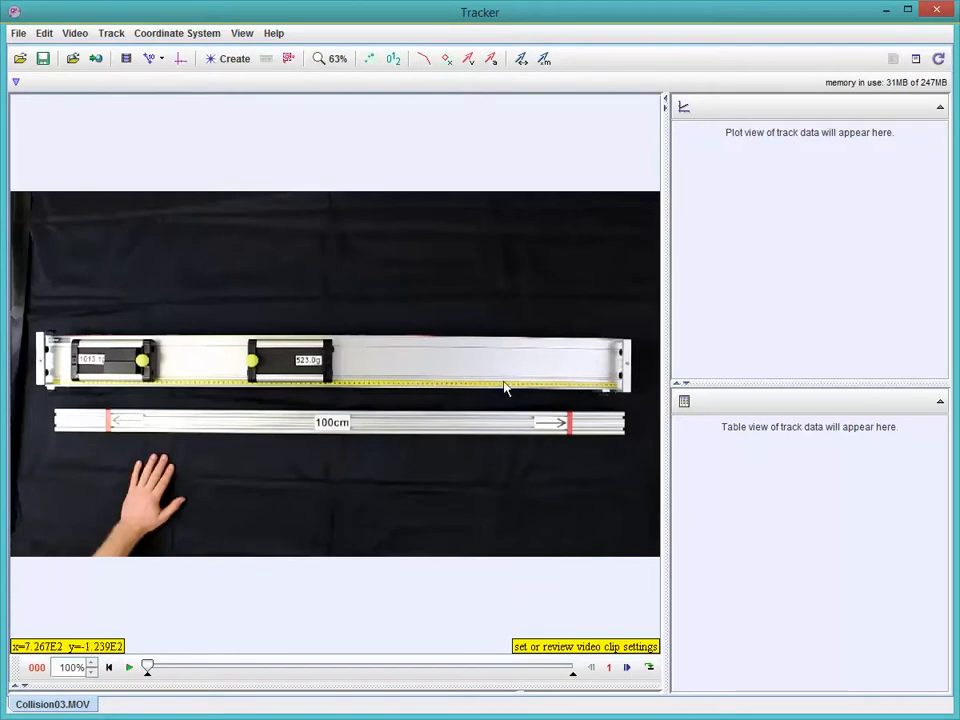
Add a calibration stick and stretch it between the two red marks on the 100cm bar.
left_click(163, 62)
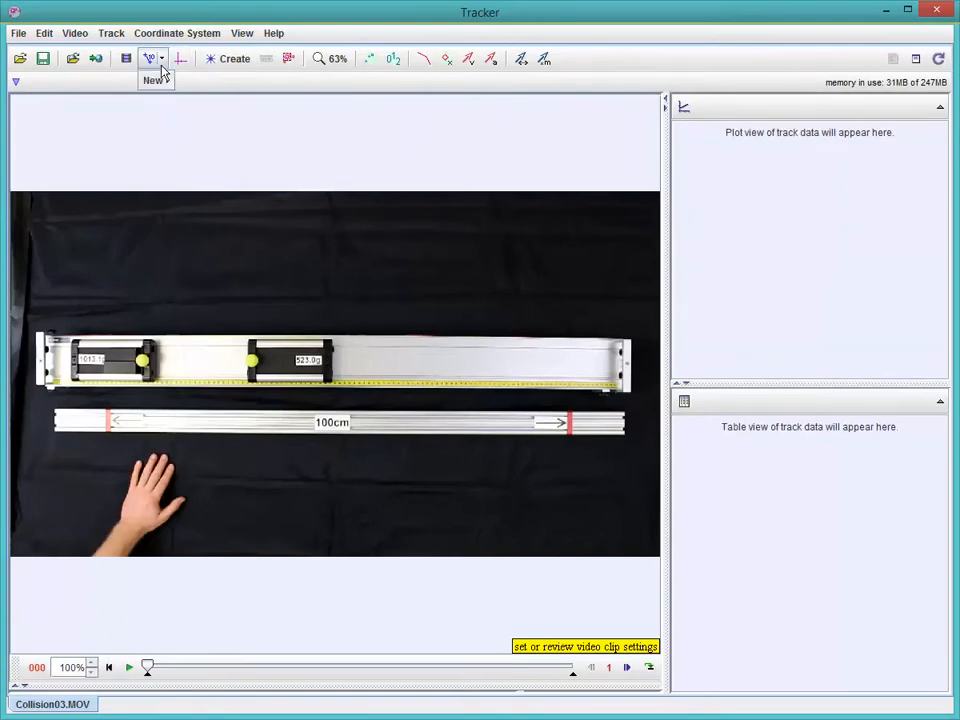
mouse_move(163, 83)
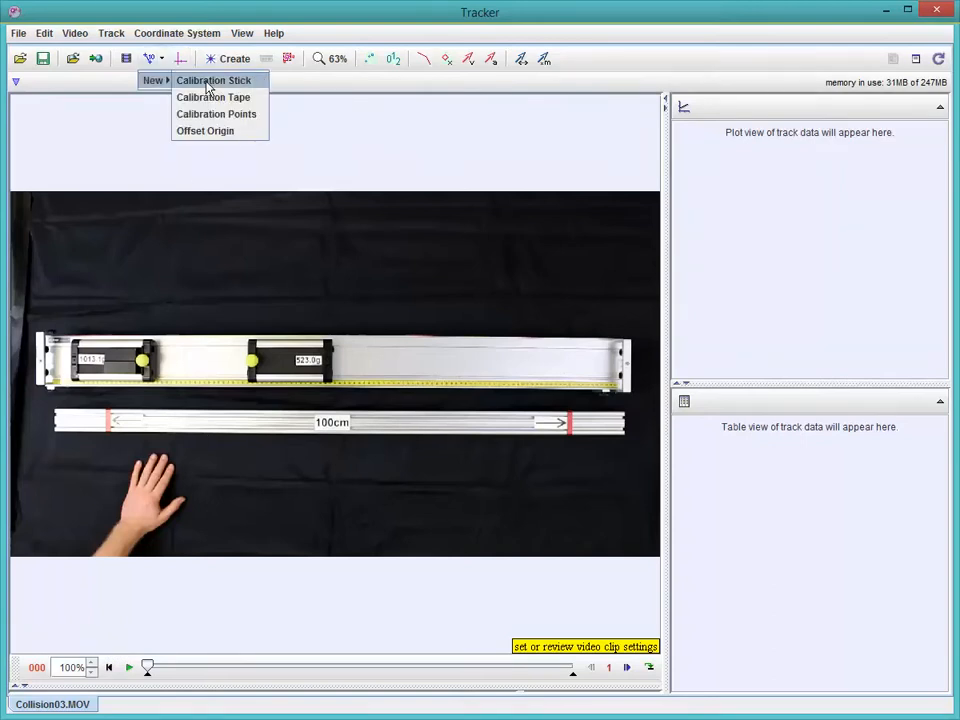
left_click(207, 85)
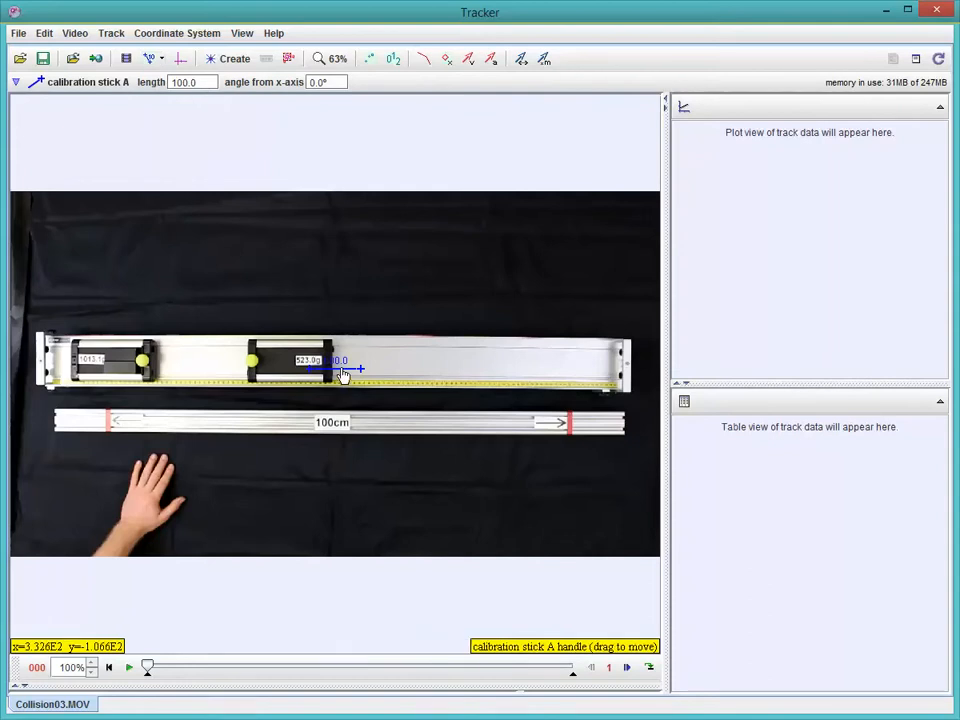
left_click_drag(345, 425, 144, 420)
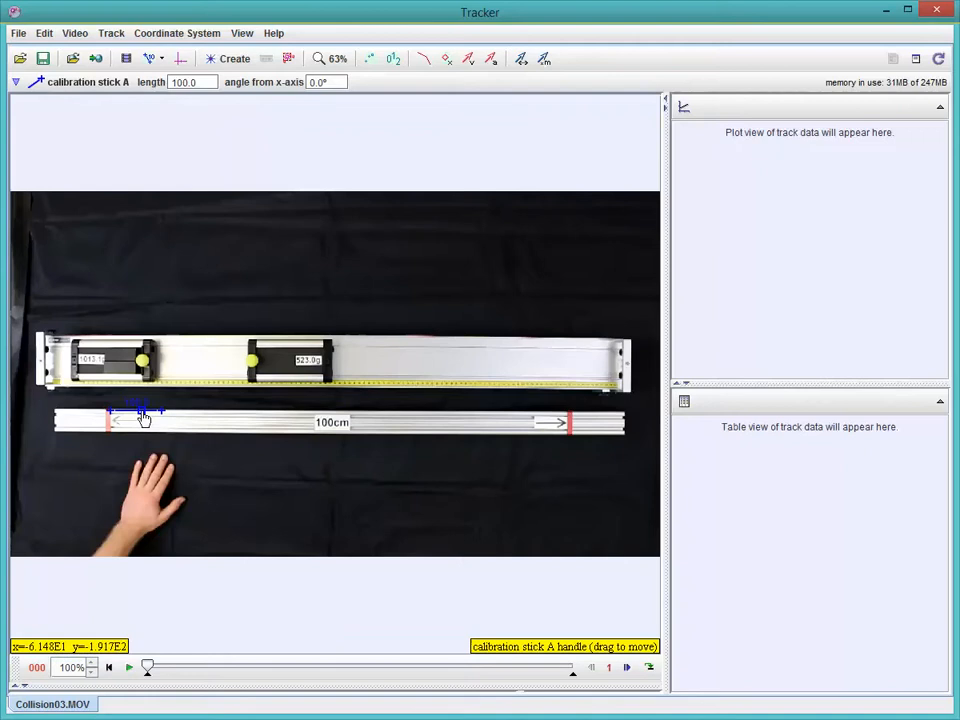
left_click_drag(166, 418, 568, 419)
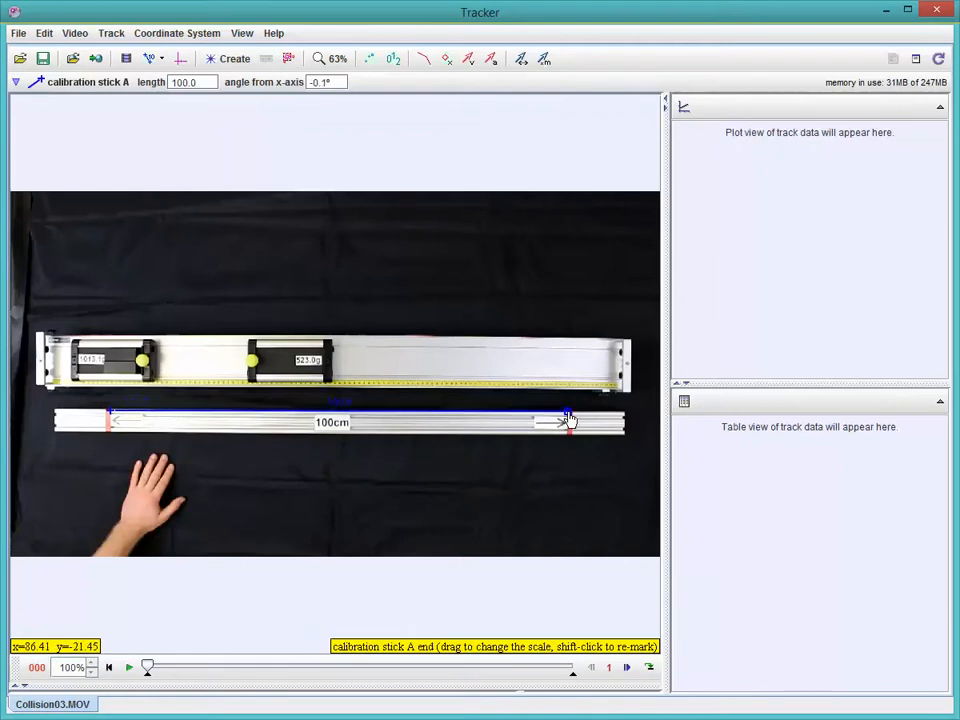
Set the calibration stick's length to 1.
left_click(341, 403)
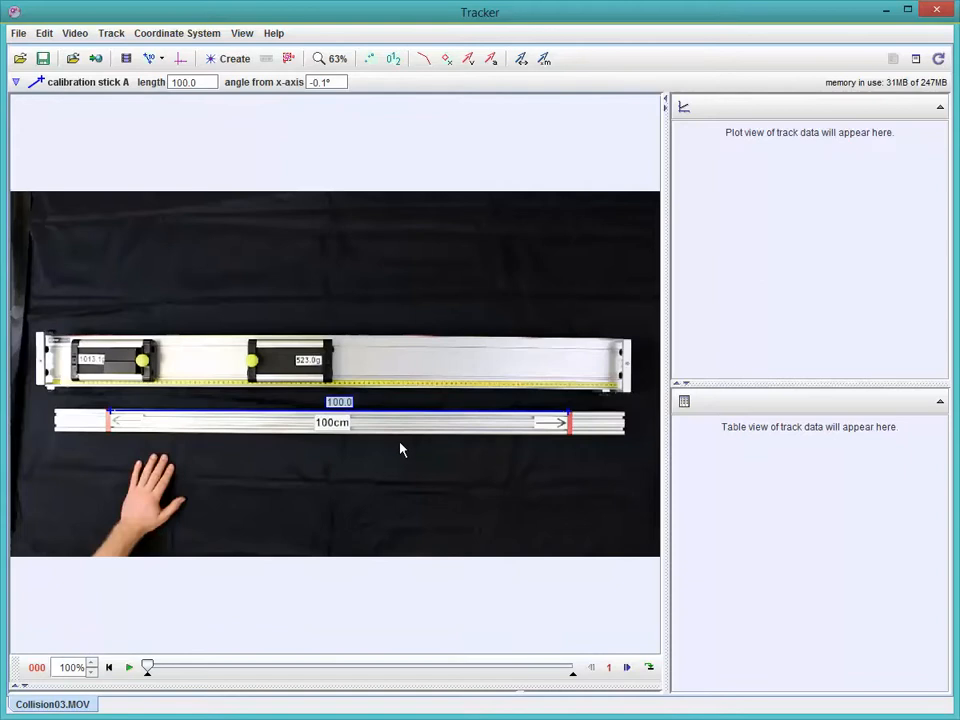
type("1")
key("Return")
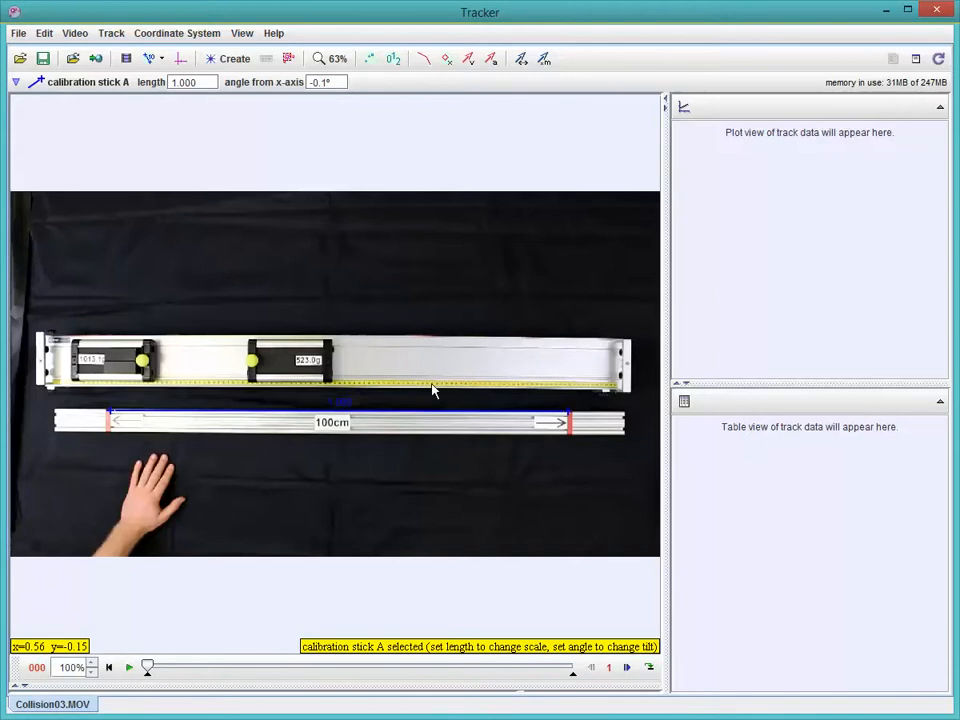
Trim the video clip to start at frame 91 and end at frame 255, and return to its first frame.
left_click_drag(148, 674, 273, 679)
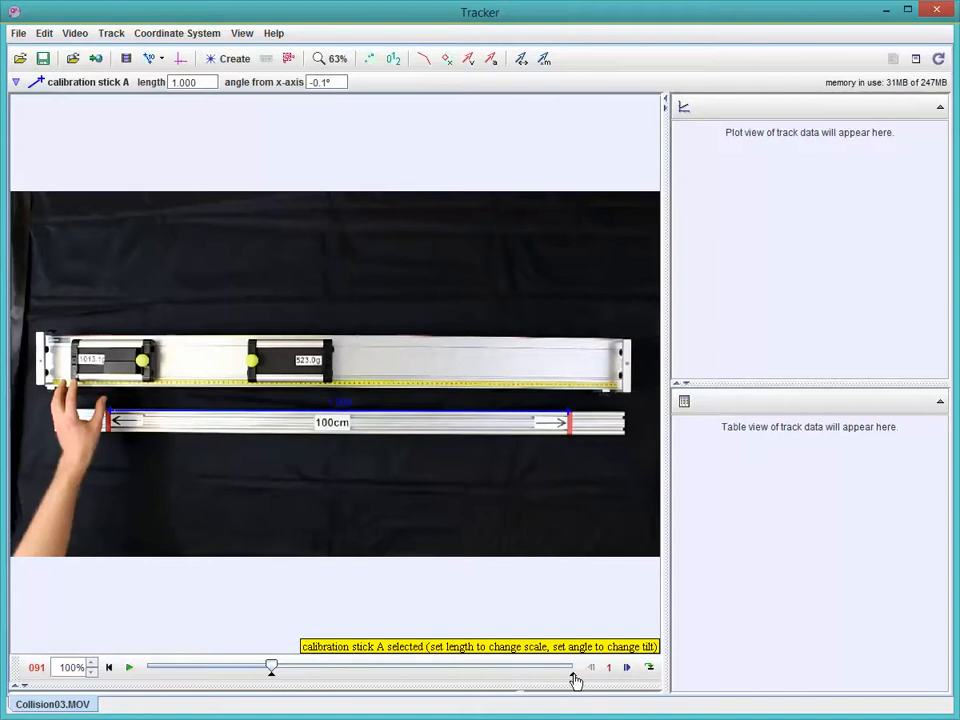
left_click_drag(274, 668, 497, 660)
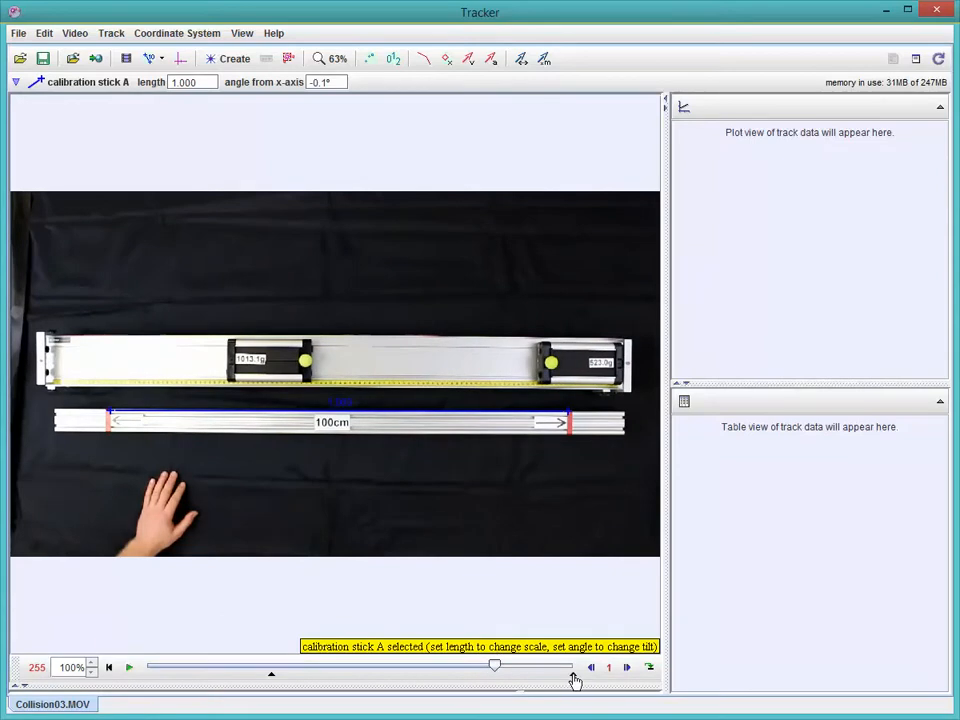
mouse_move(573, 673)
left_mouse_down()
mouse_move(505, 685)
mouse_move(435, 673)
mouse_move(272, 671)
left_mouse_up()
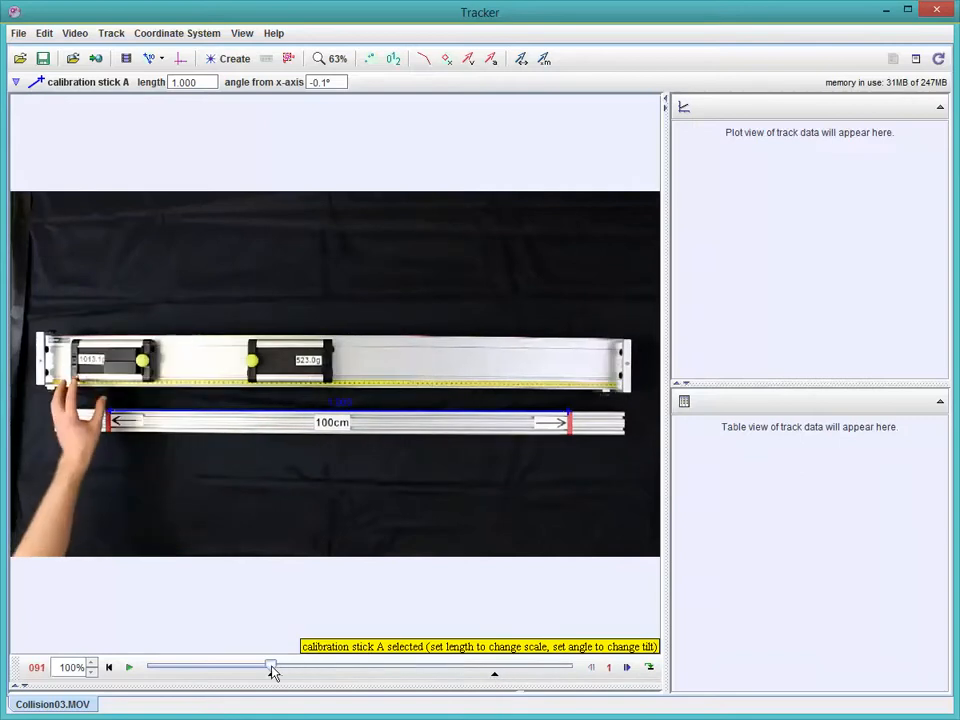
Display the coordinate axes, place the origin on the yellow dot of the 523.0g cart, and hide the axes.
left_click(180, 62)
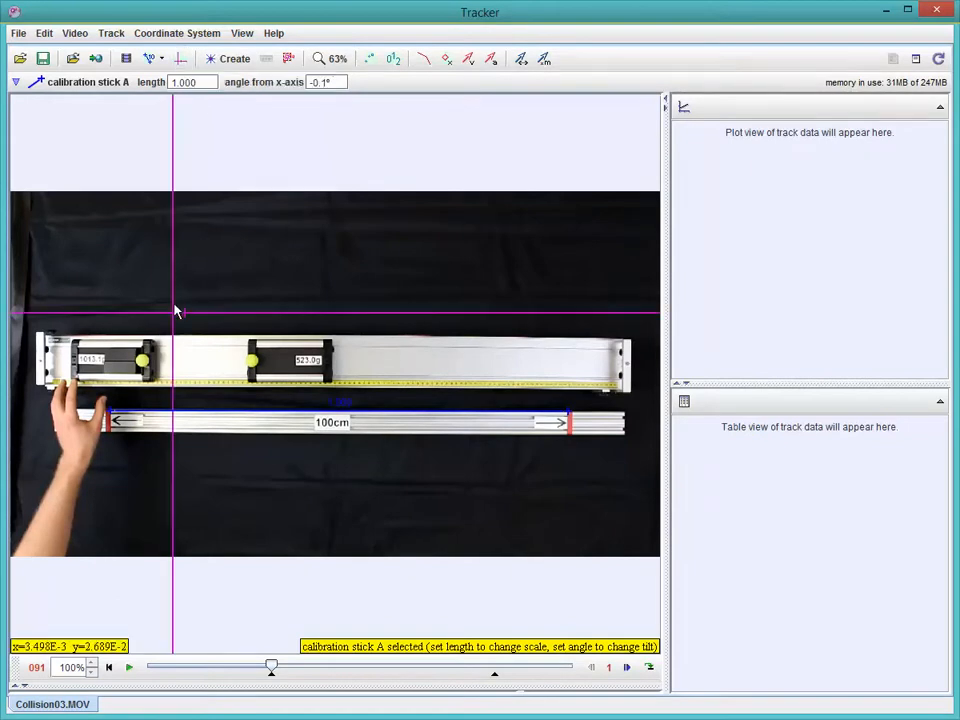
left_click_drag(174, 318, 254, 368)
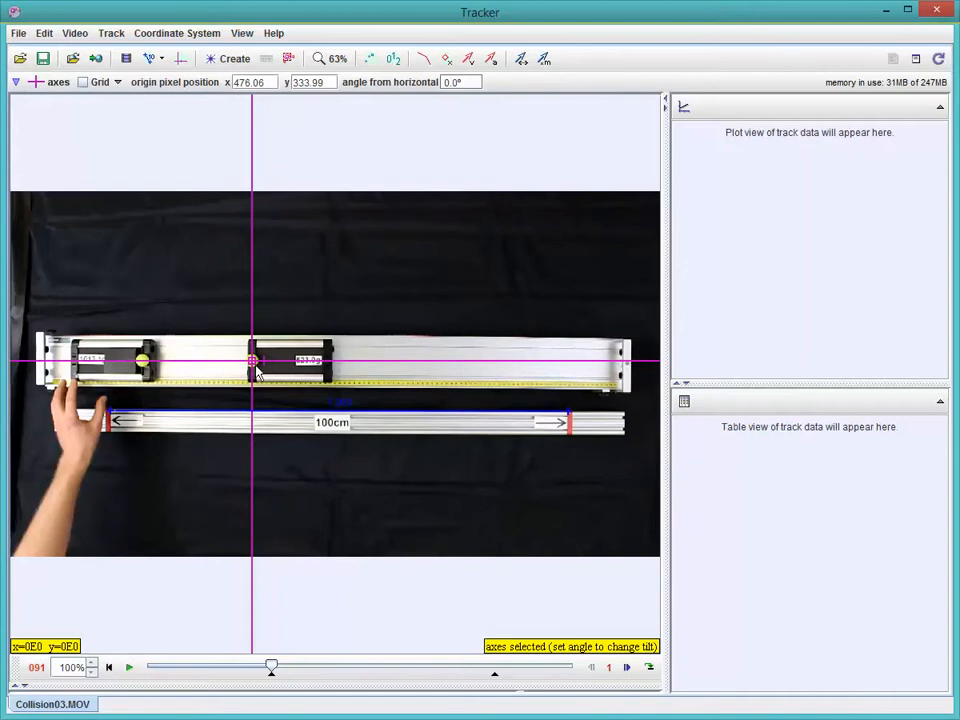
left_click(181, 62)
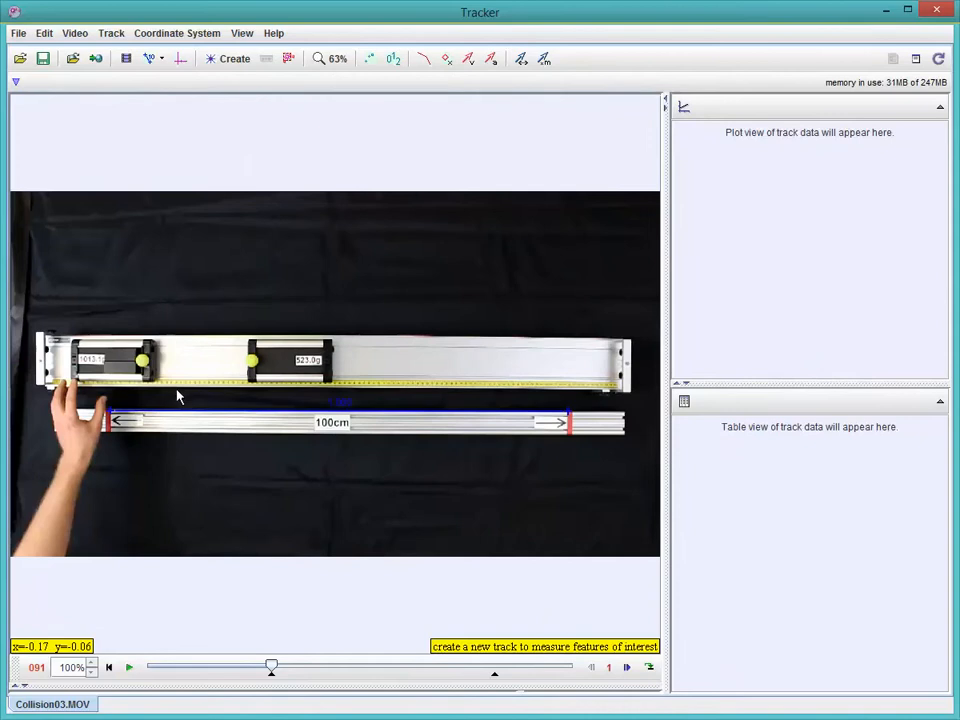
Create a point mass track and move the Track Control window into the blank area above the video.
left_click(236, 60)
left_click(243, 82)
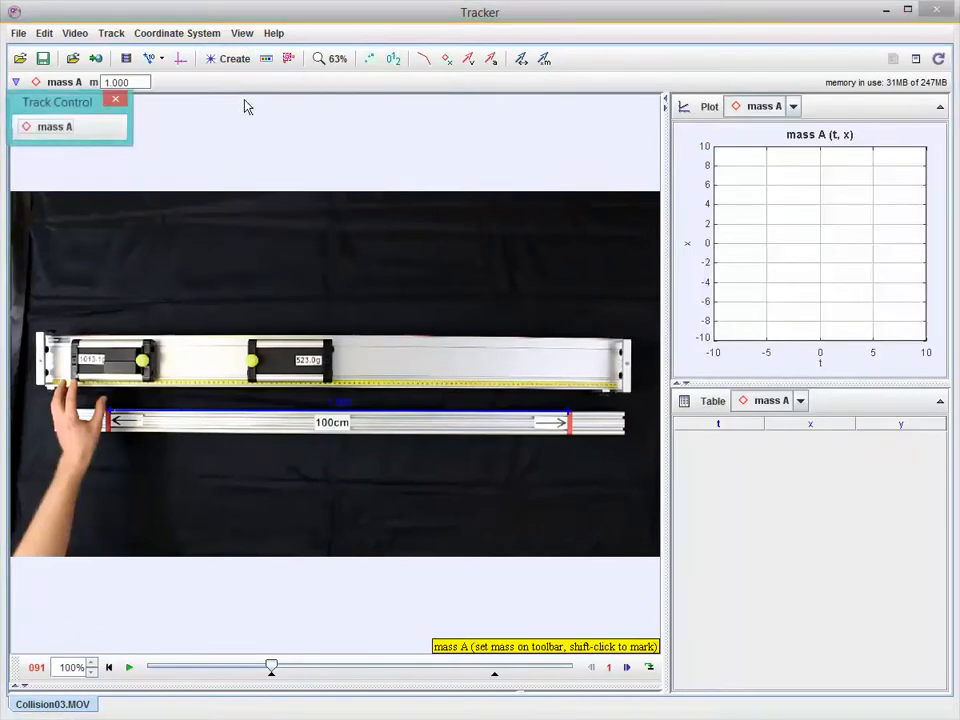
left_click_drag(60, 100, 86, 120)
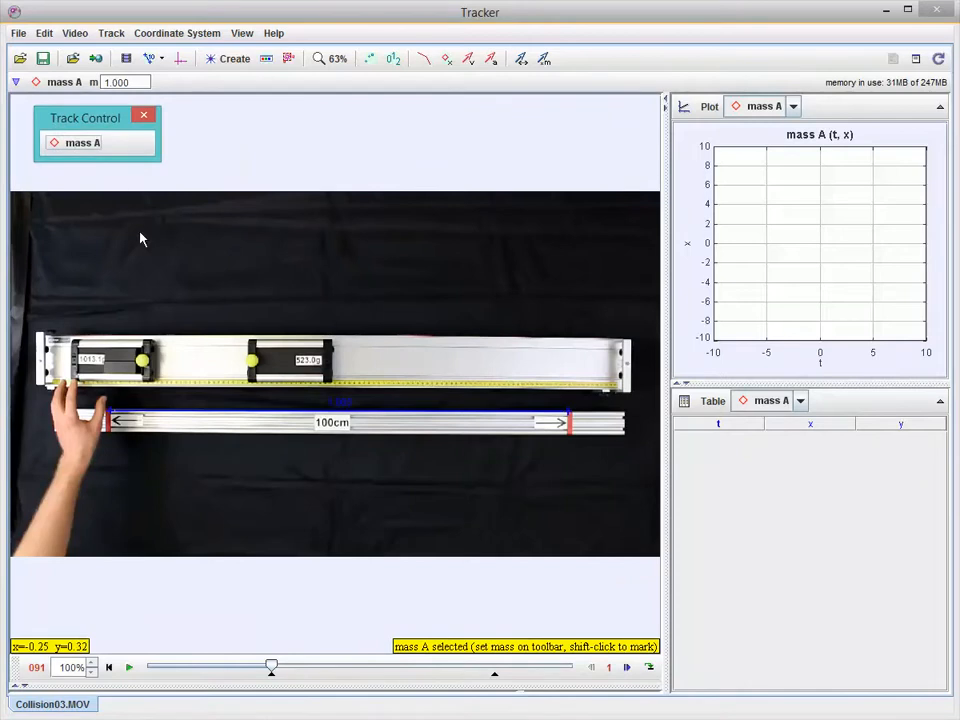
Open the Autotracker for the new point mass and create a key frame on the 1013.1g cart's yellow dot at frame 91.
left_click(85, 146)
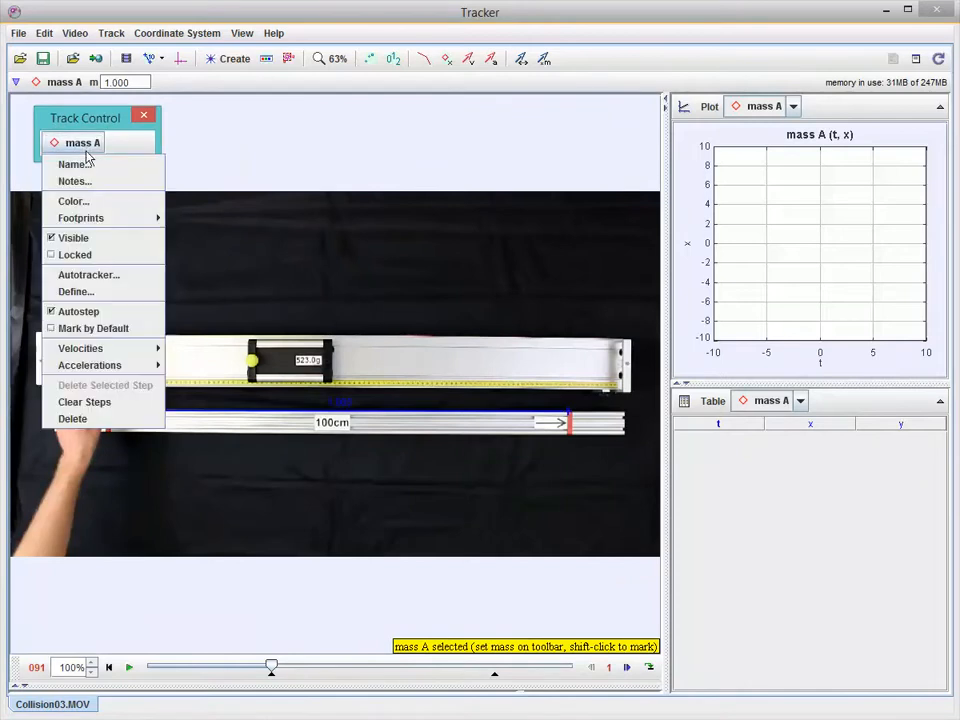
left_click(95, 274)
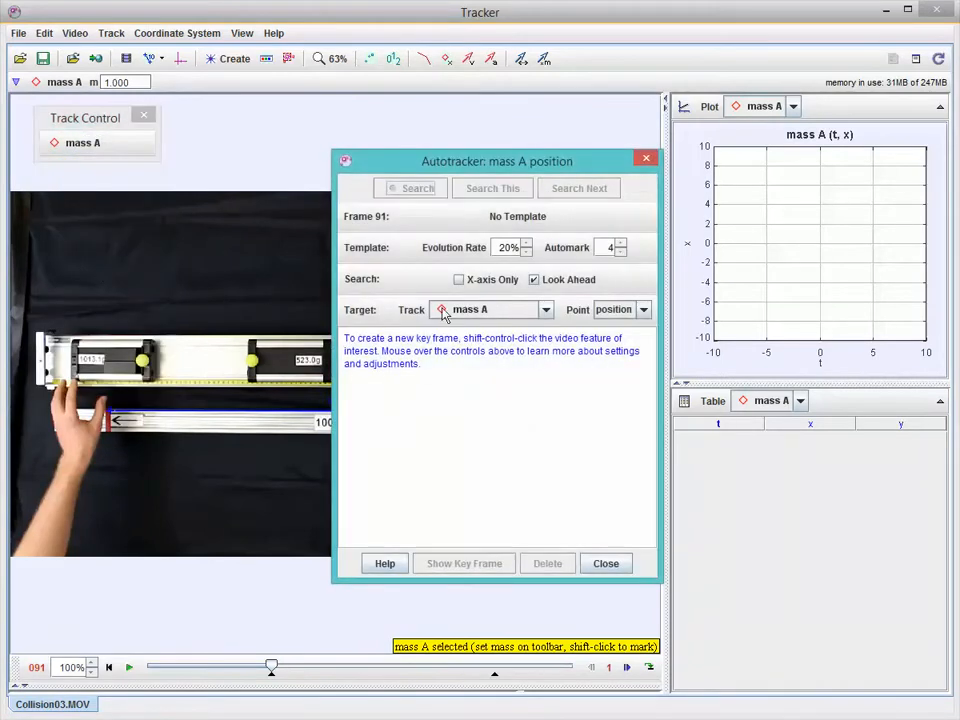
left_click_drag(467, 164, 755, 166)
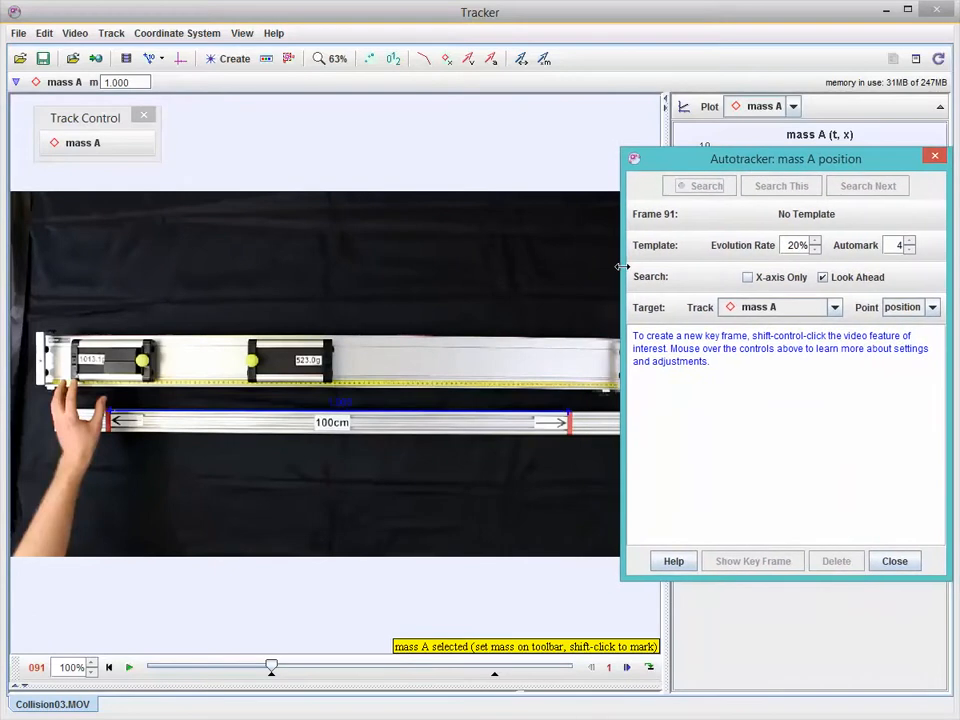
left_click_drag(622, 266, 650, 270)
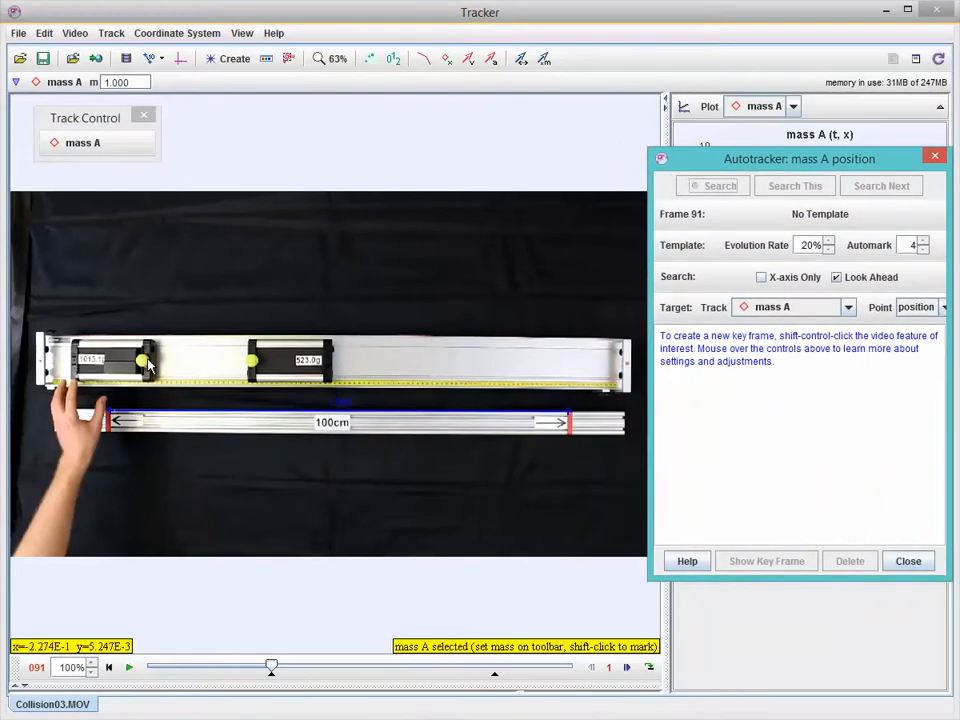
key("ctrl+shift")
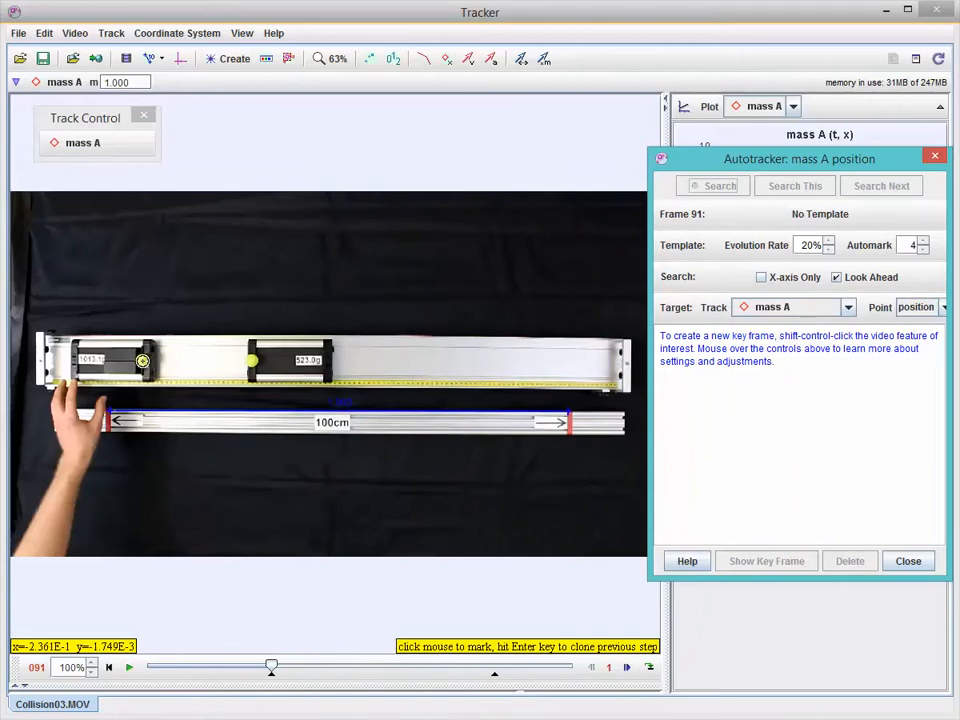
left_click(143, 361, "ctrl+shift")
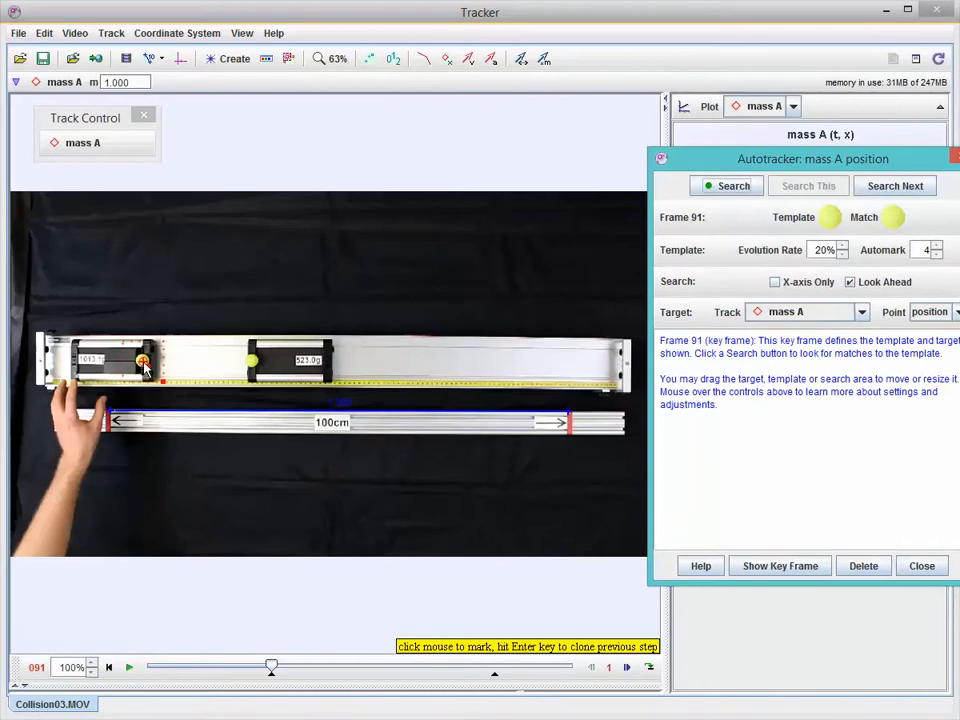
Autotrack the 1013.1g cart's yellow dot through the whole clip, keeping the plot in view, and close the Autotracker.
left_click(92, 146)
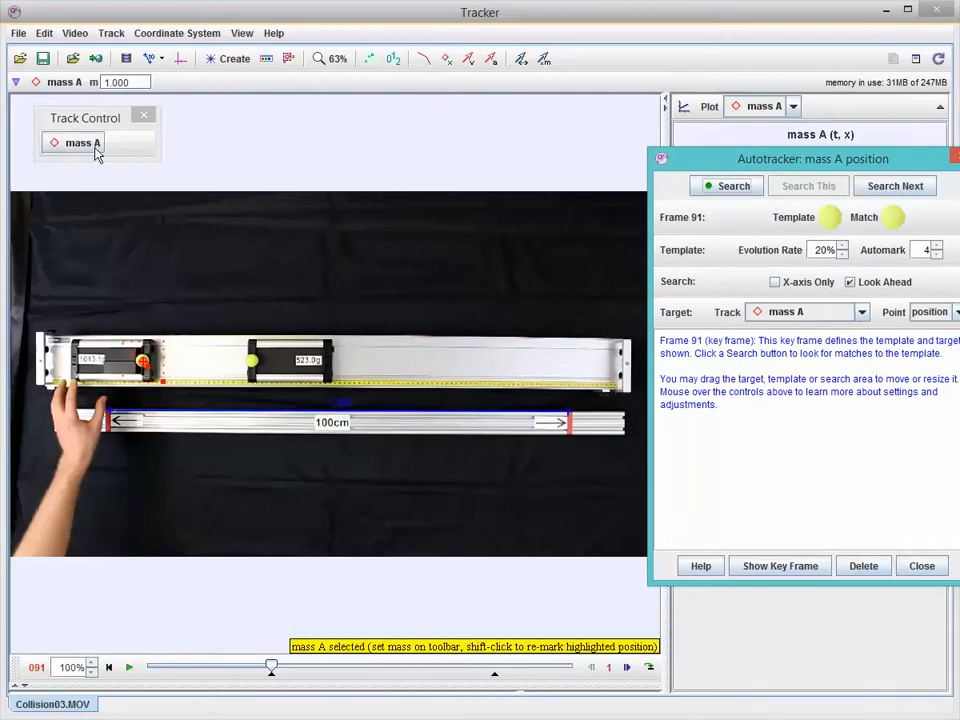
left_click(726, 187)
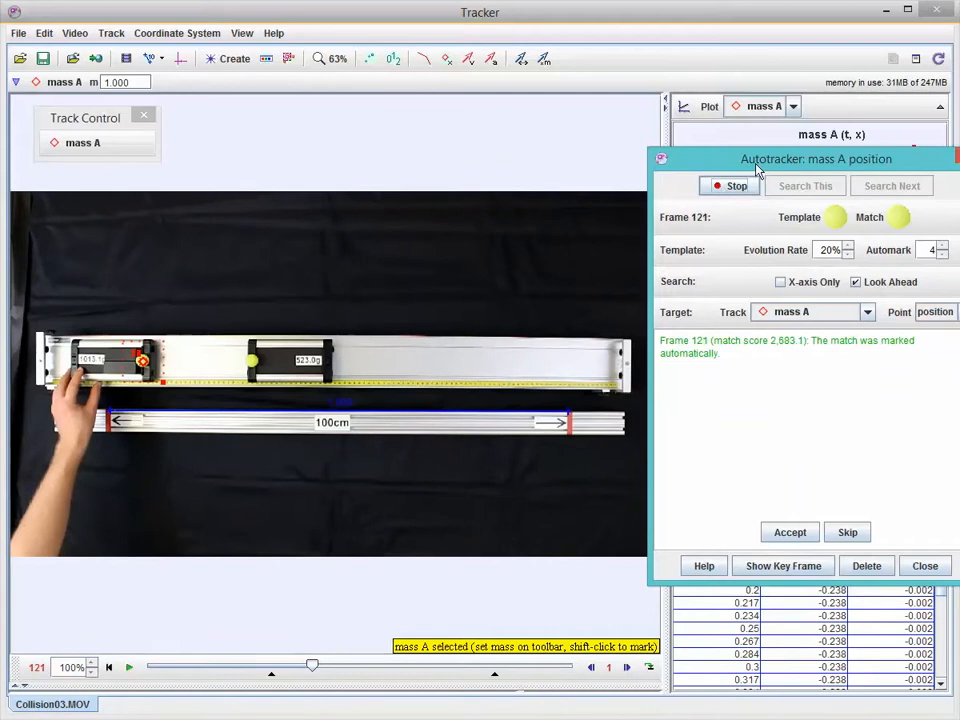
left_click_drag(760, 161, 725, 288)
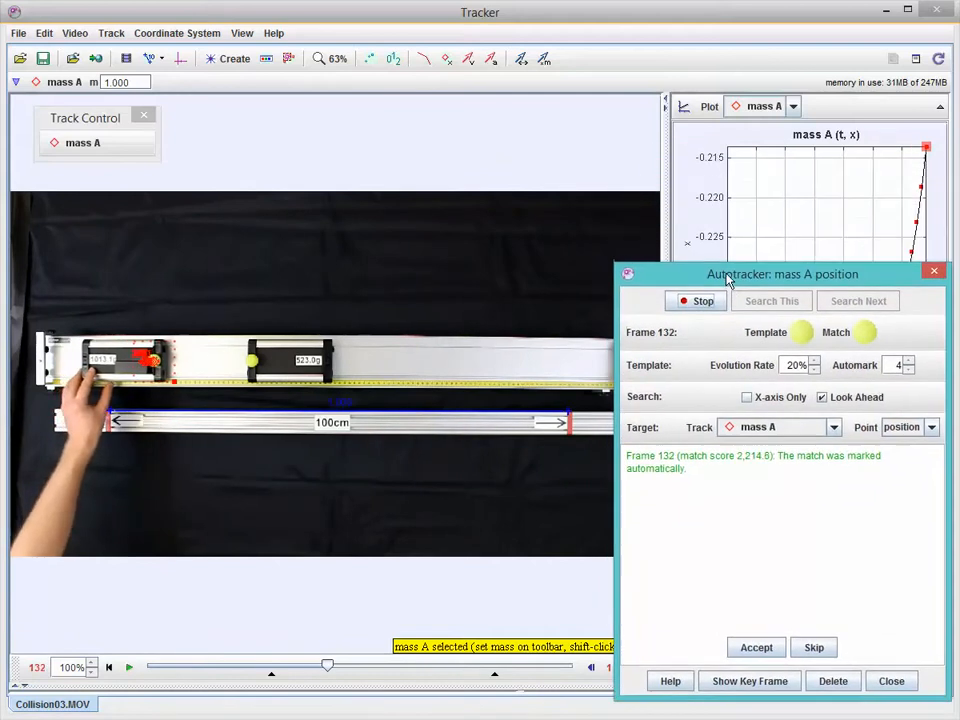
left_click_drag(613, 260, 636, 366)
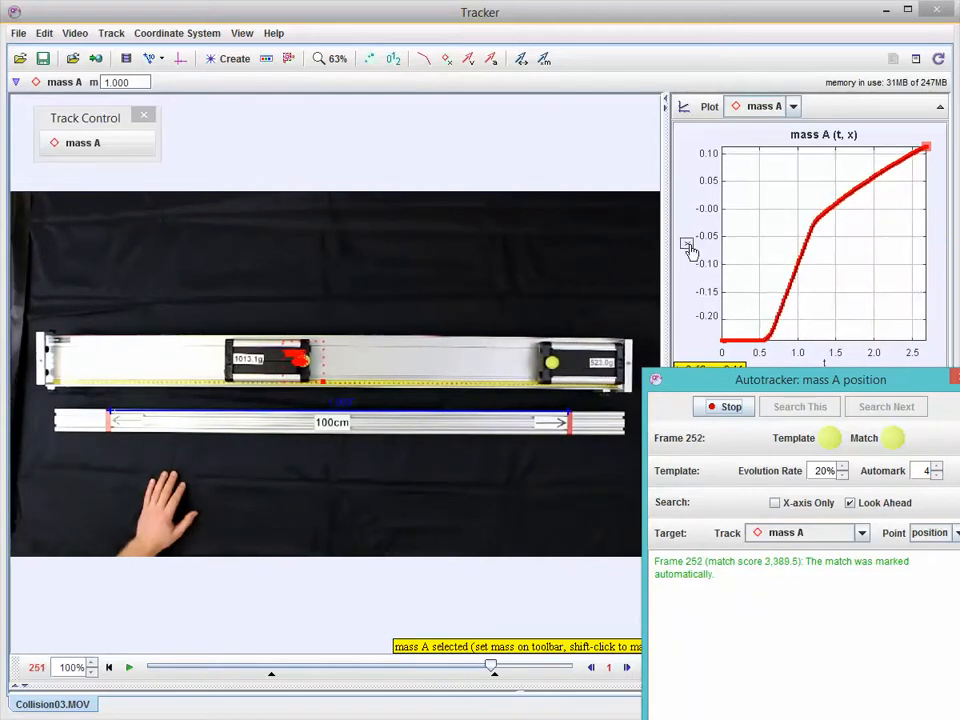
left_click_drag(759, 382, 716, 198)
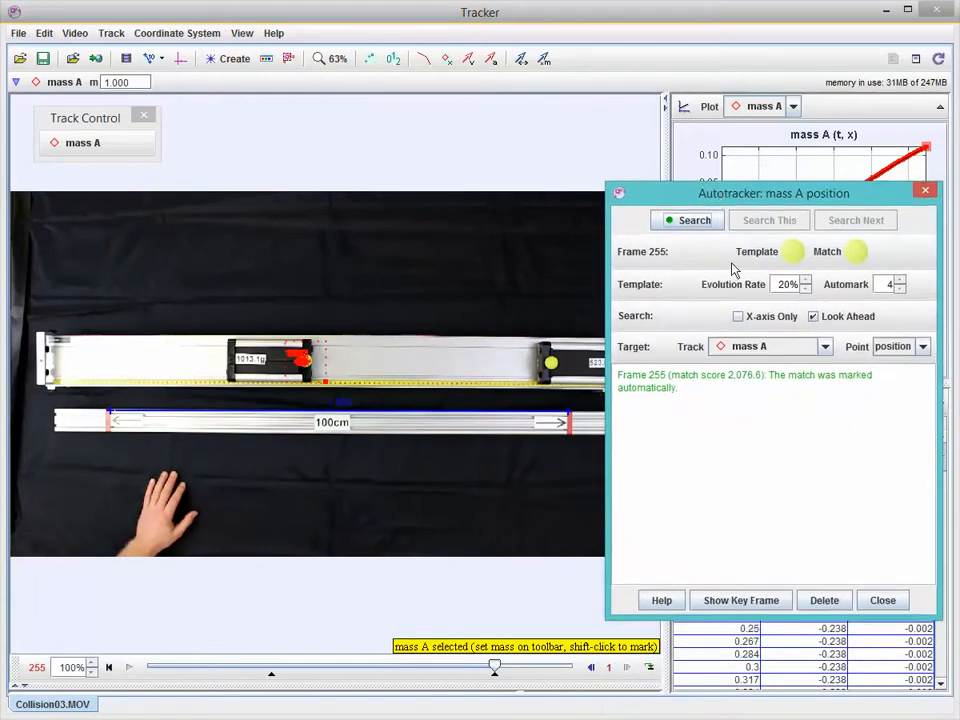
left_click(882, 601)
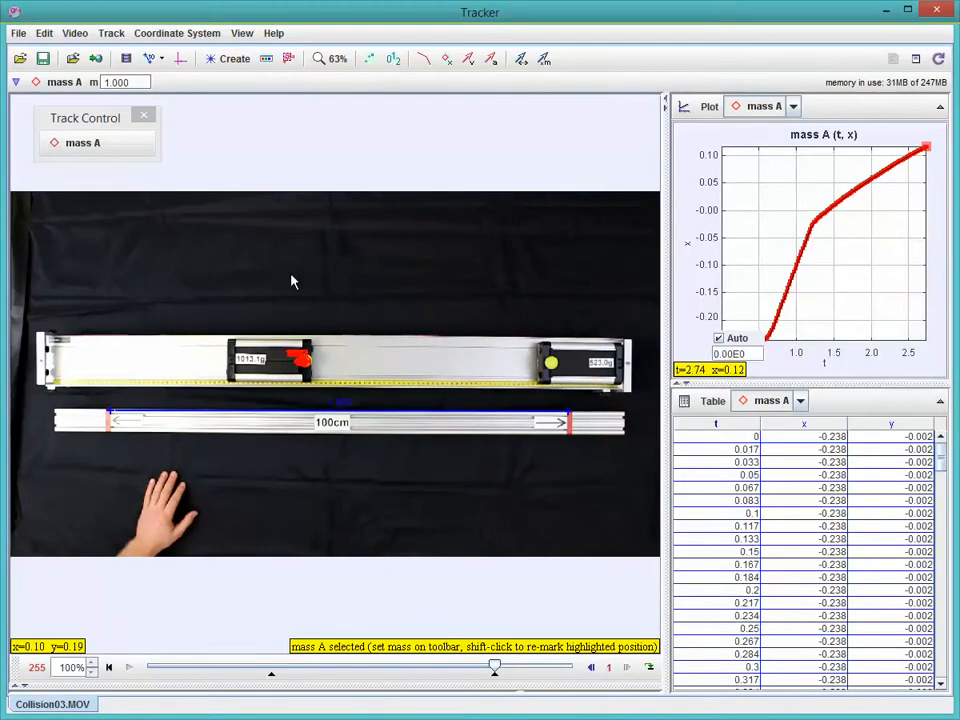
Return the video to frame 91 and create a second point mass track.
left_click_drag(497, 672, 271, 667)
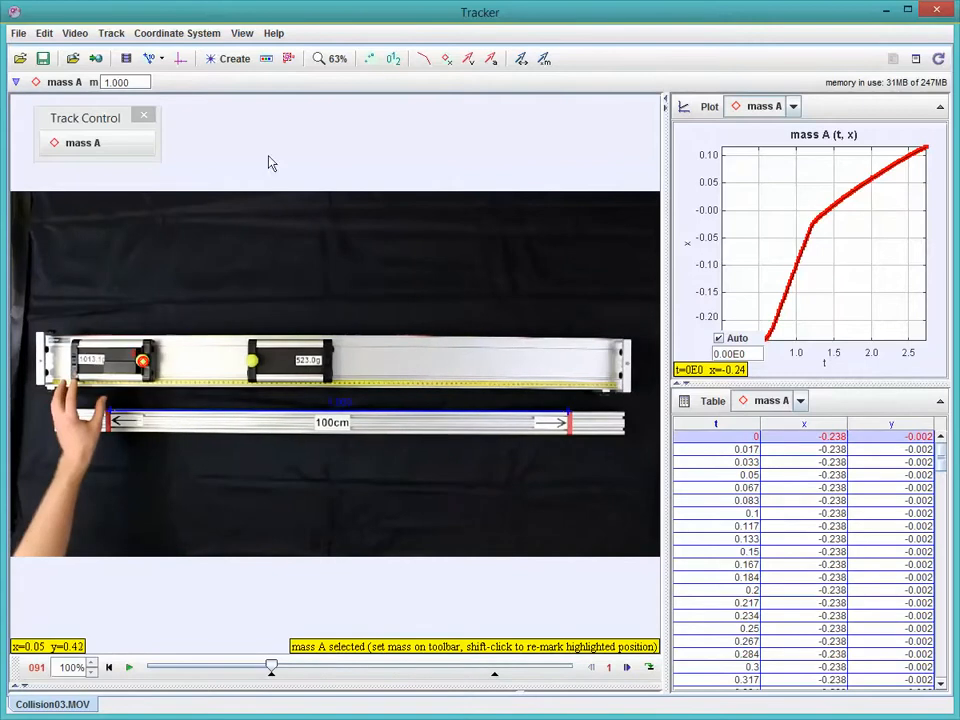
left_click(226, 59)
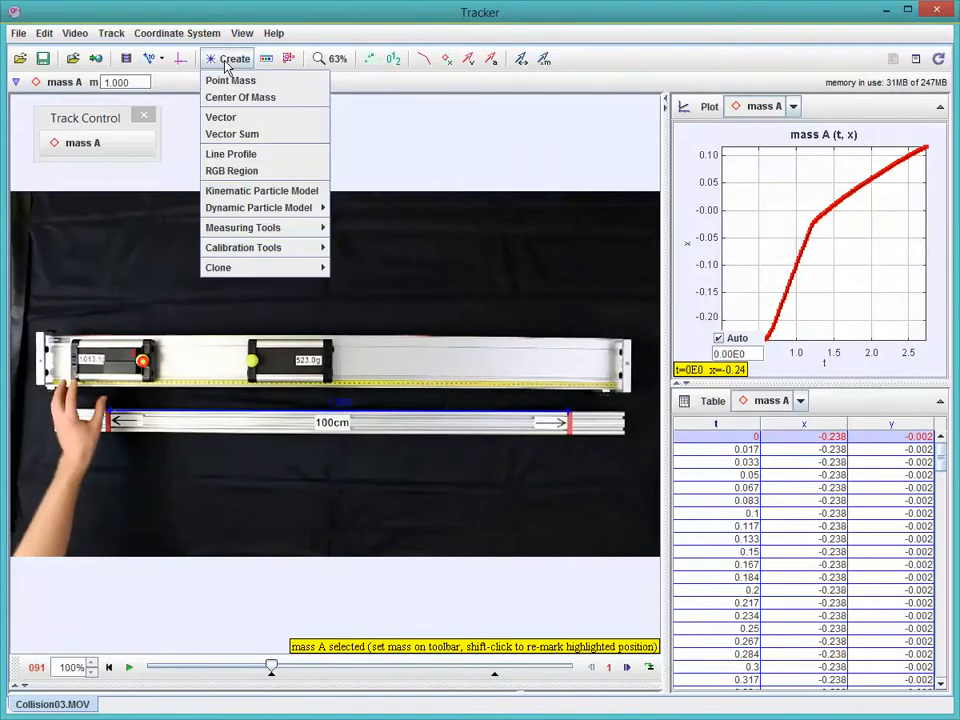
left_click(237, 88)
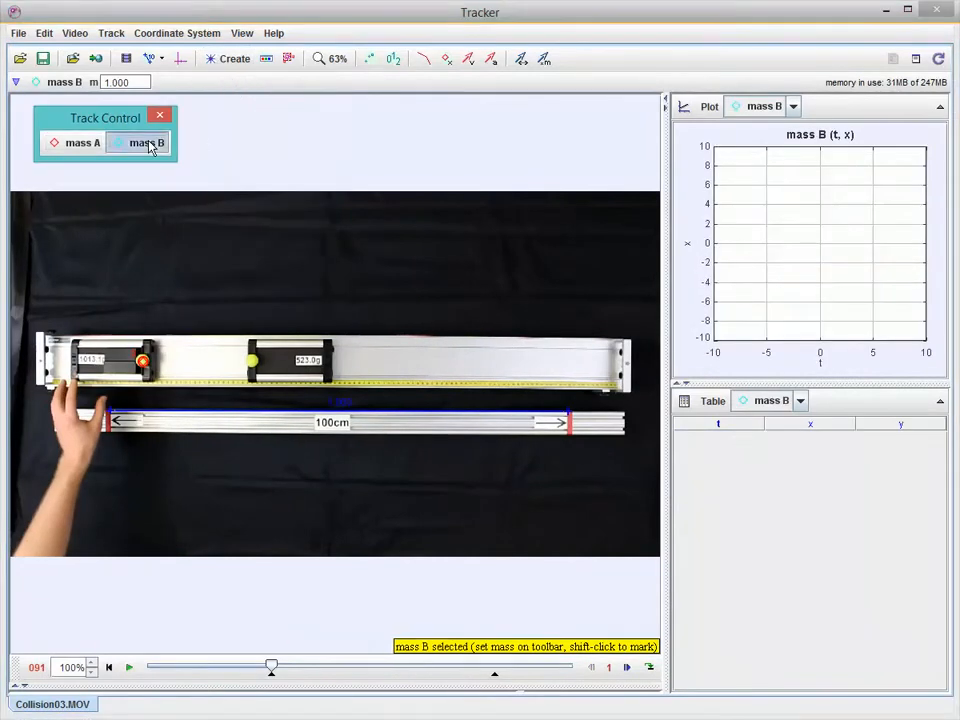
Open the Autotracker for mass B and create a key frame on the 523.0g cart's yellow dot at frame 91.
left_click(146, 143)
left_click(152, 275)
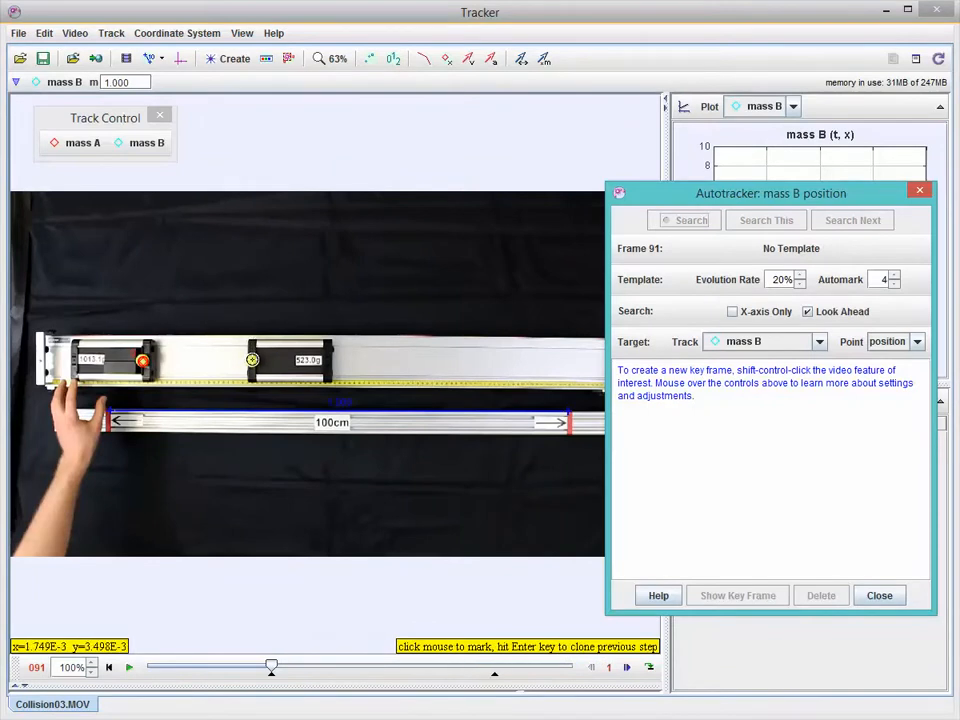
left_click(254, 358, "ctrl+shift")
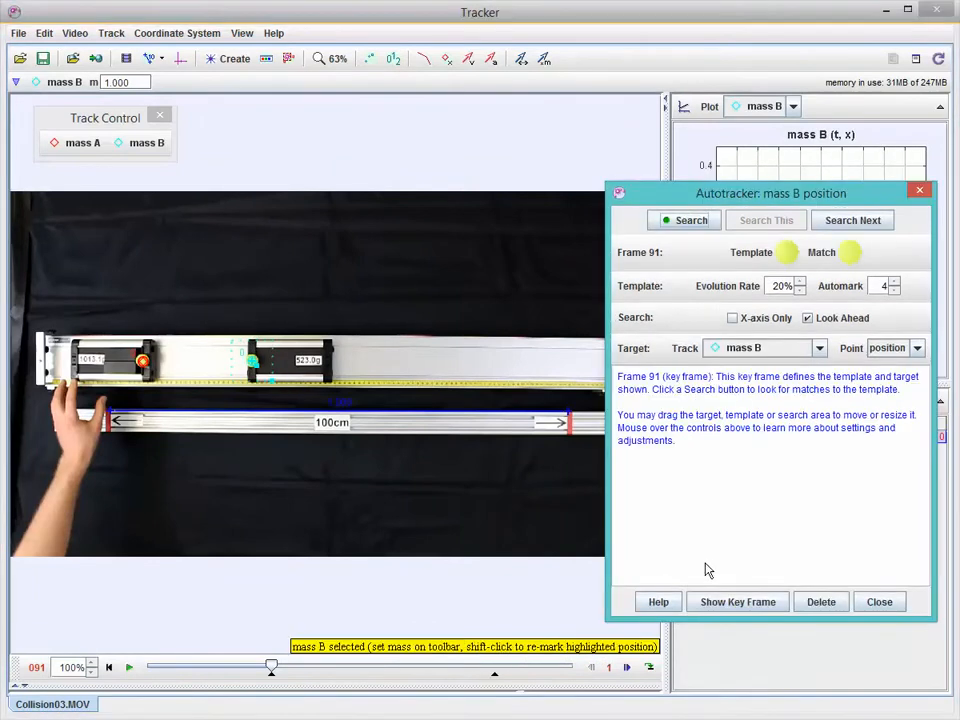
Autotrack the 523.0g cart's yellow dot through the whole clip, keeping the plot in view, and close the Autotracker.
left_click(698, 225)
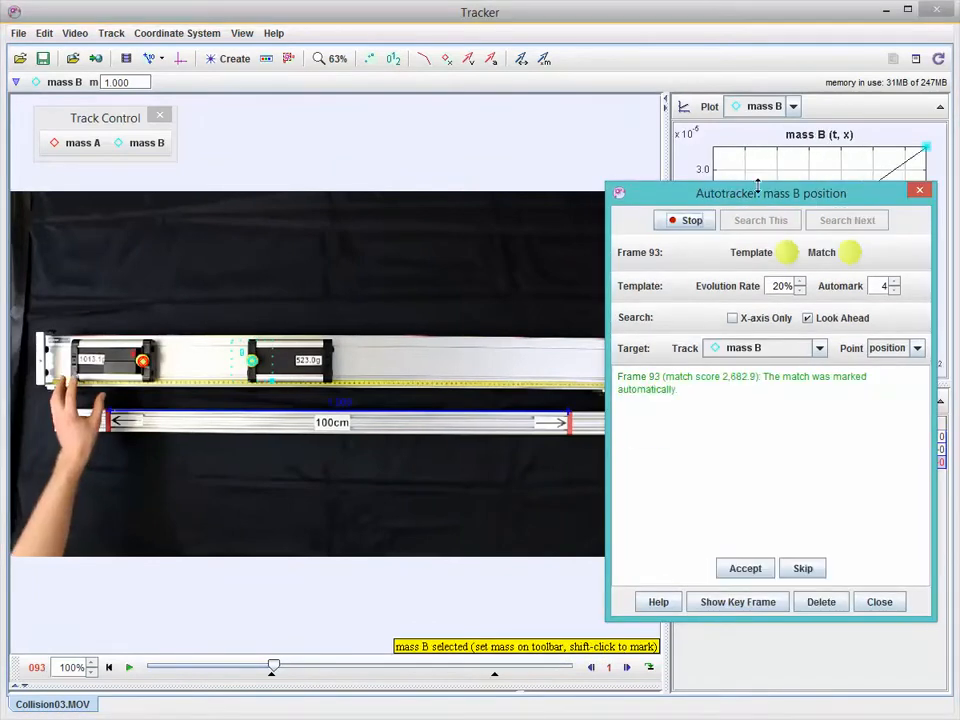
left_click_drag(765, 196, 764, 362)
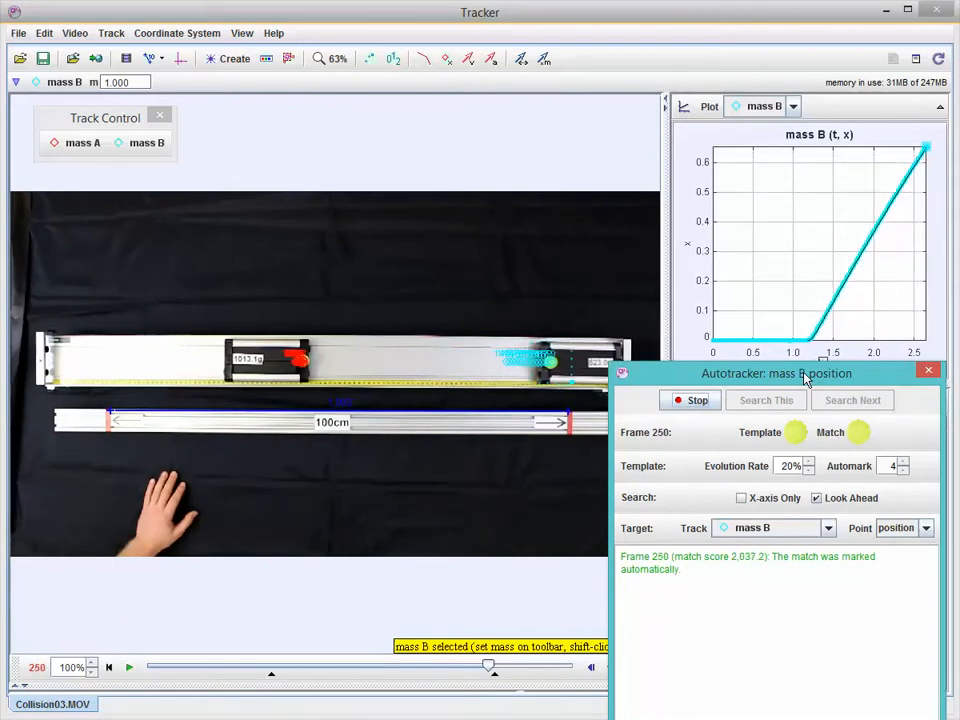
left_click_drag(770, 378, 761, 240)
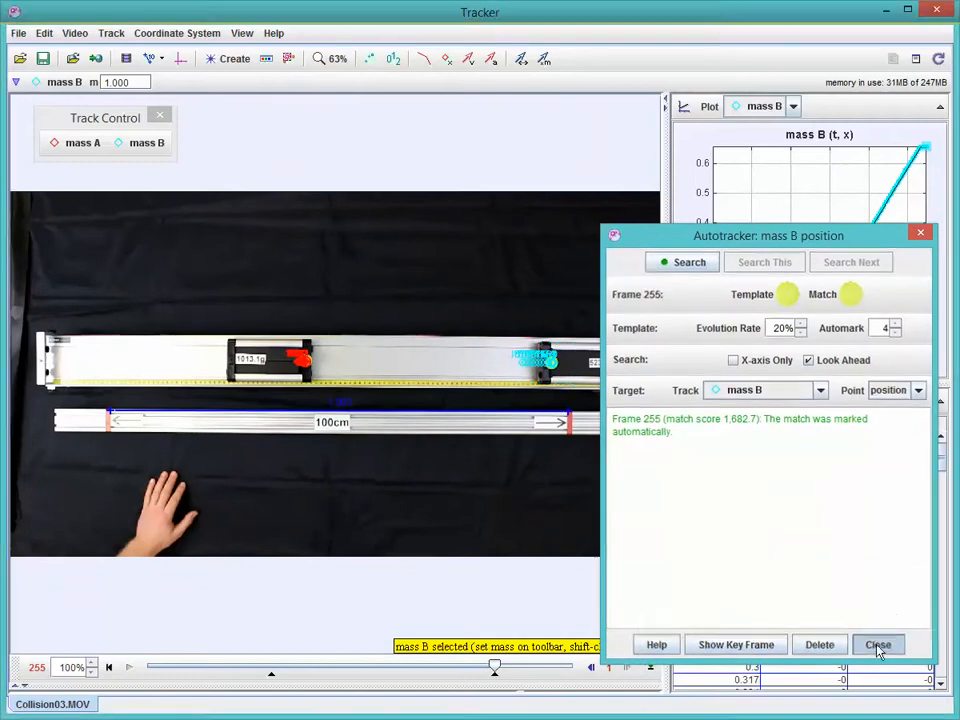
left_click(878, 645)
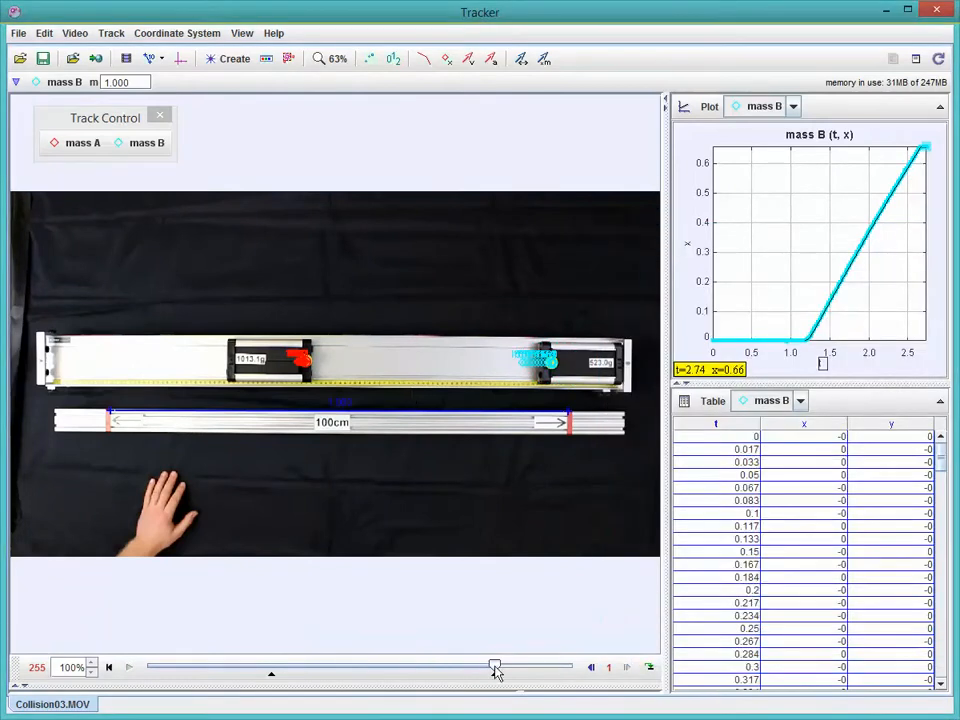
Return the video to frame 98 and display mass A in the plot.
mouse_move(496, 672)
left_mouse_down()
mouse_move(272, 669)
mouse_move(283, 669)
left_mouse_up()
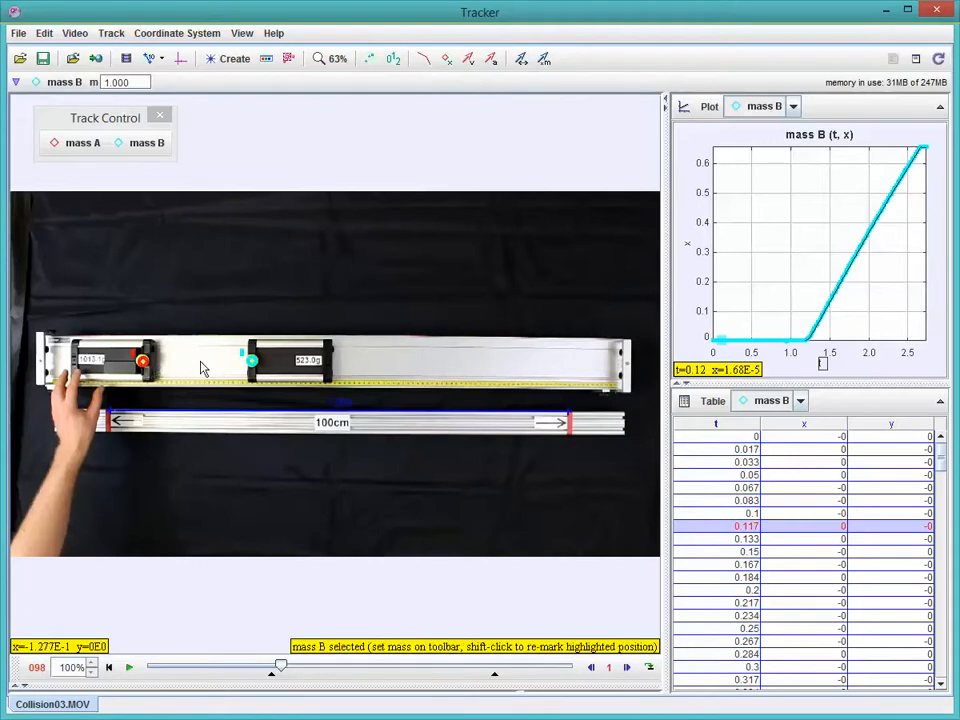
left_click(254, 366)
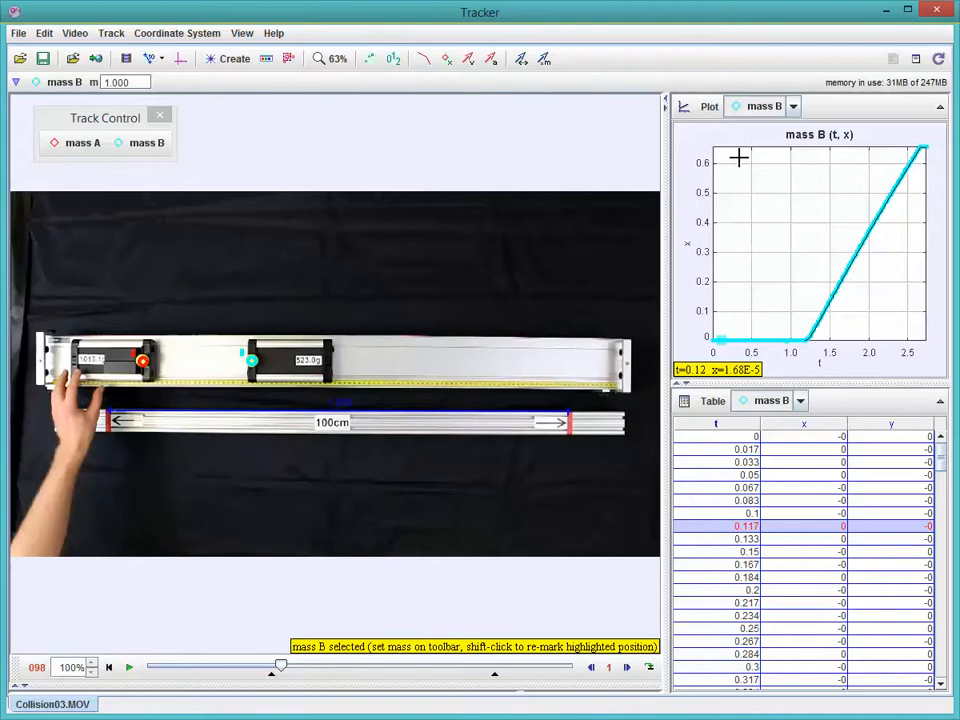
left_click(794, 107)
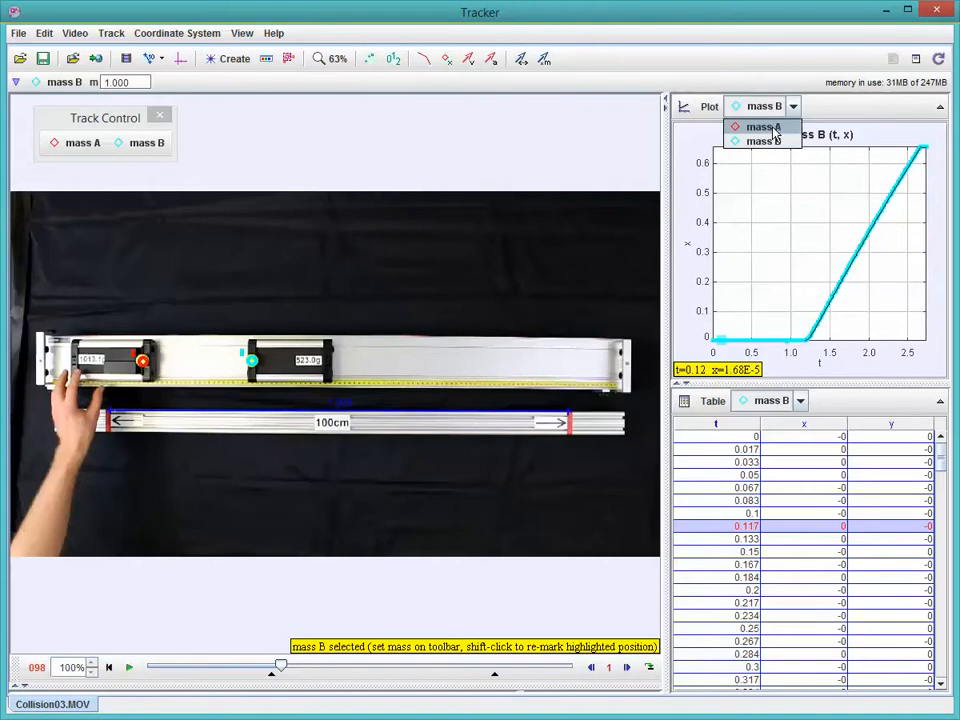
left_click(776, 128)
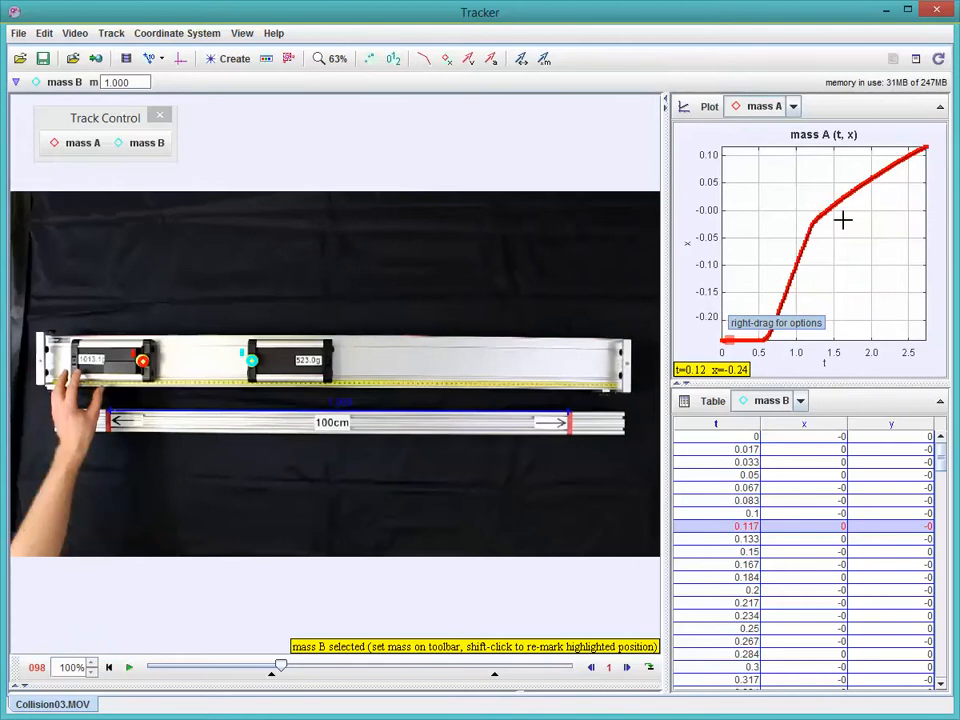
Open the mass A position-time plot in the Data Tool for analysis, and close the tool.
right_click(777, 228)
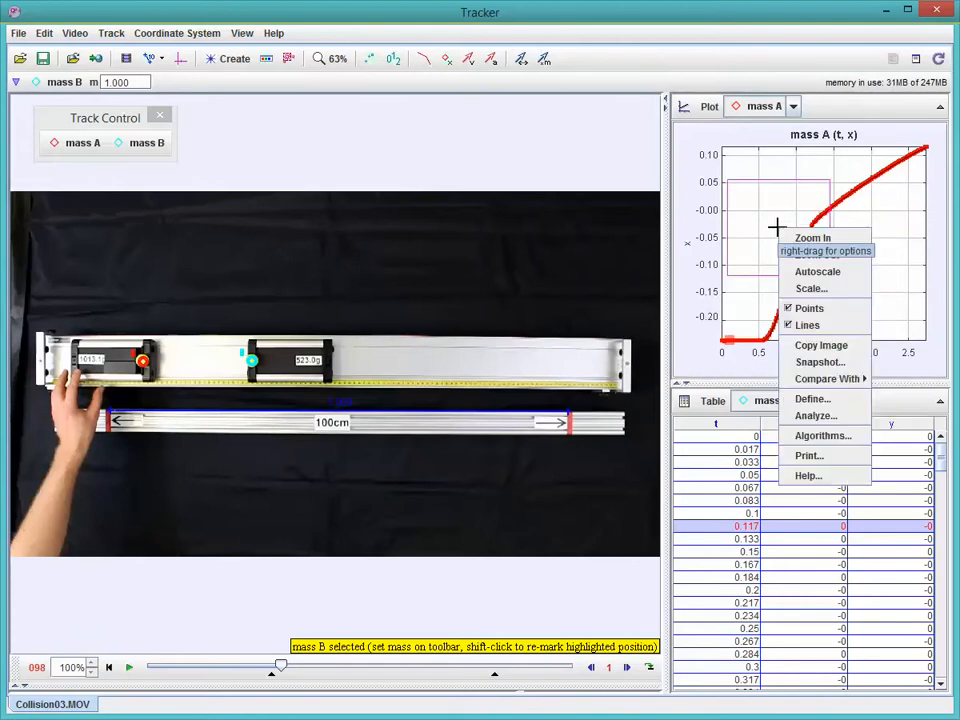
left_click(812, 416)
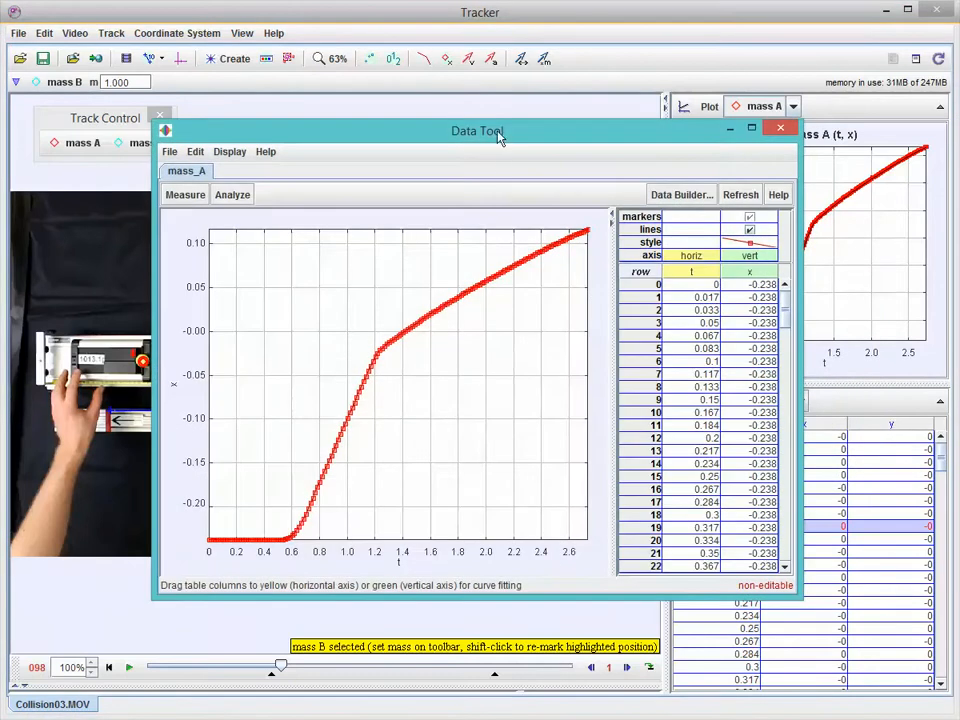
left_click_drag(499, 137, 497, 159)
left_click(779, 151)
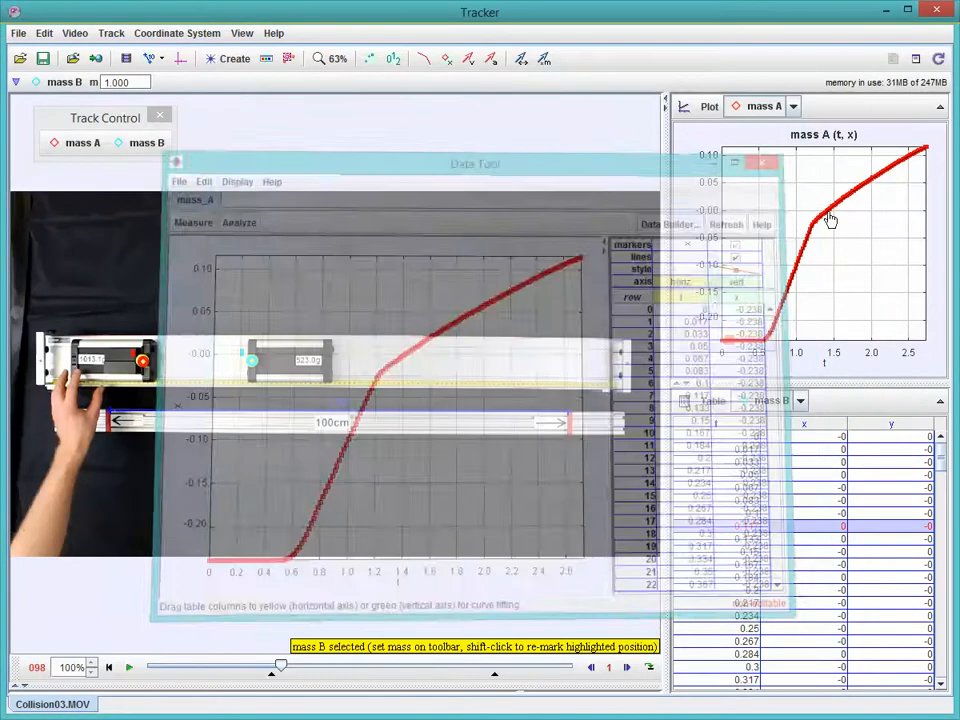
Reopen the Data Tool with the mass A data and enlarge its window over the video.
left_click(170, 32)
left_click(168, 32)
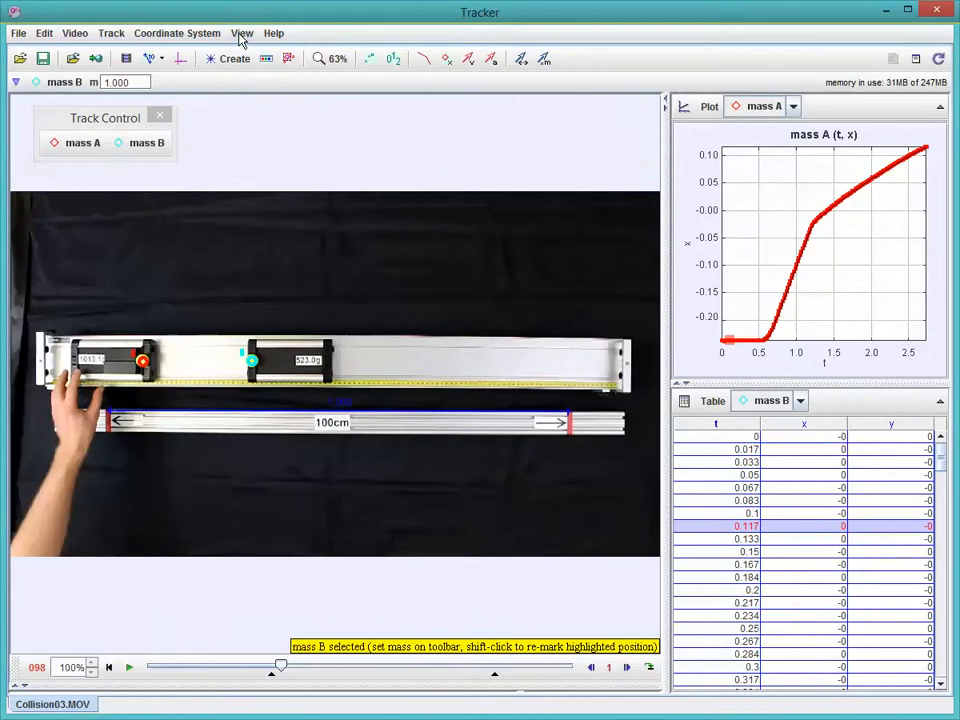
left_click(193, 34)
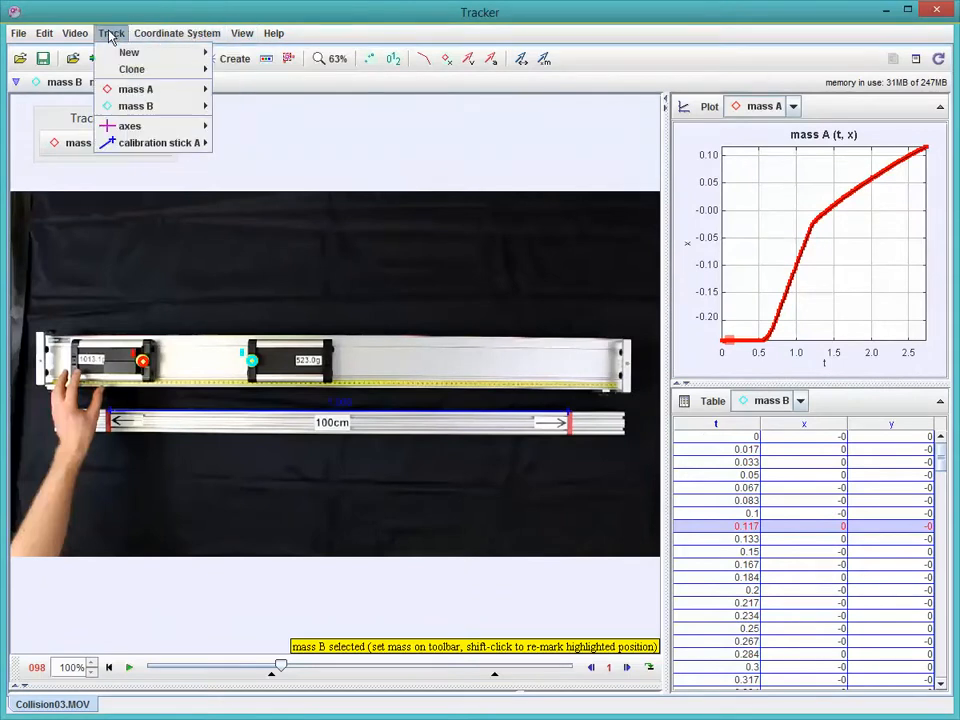
mouse_move(80, 38)
mouse_move(51, 37)
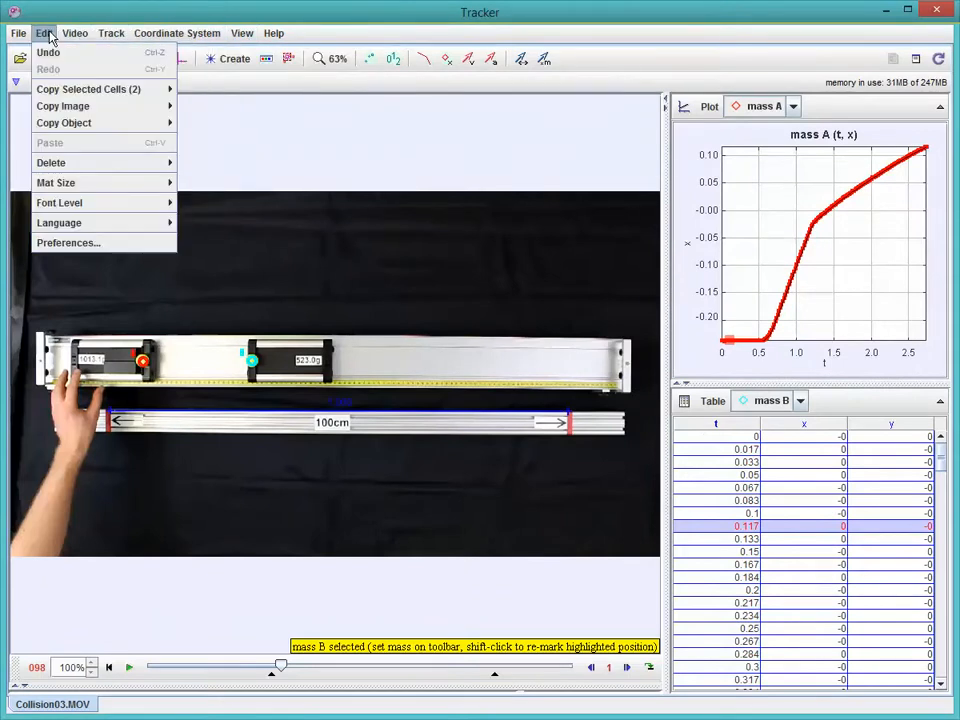
mouse_move(244, 37)
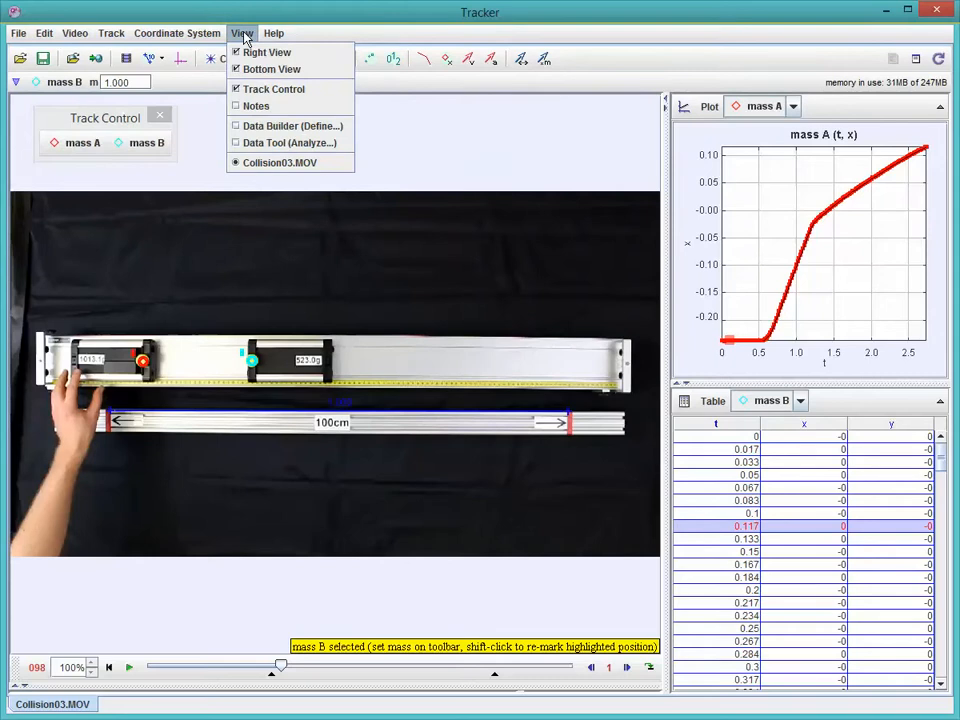
left_click(289, 146)
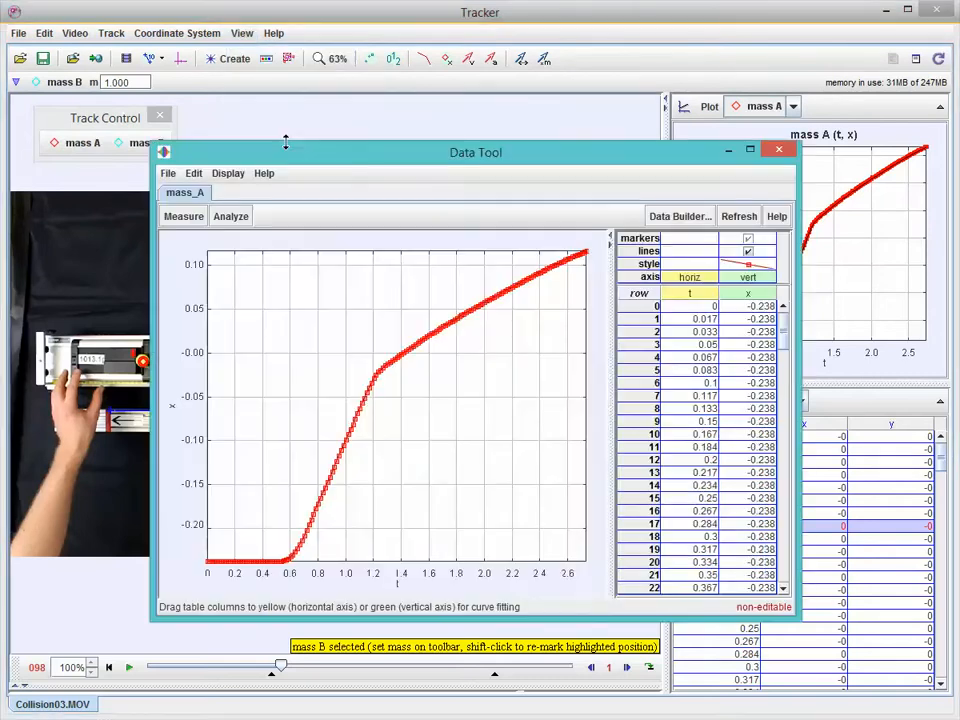
left_click_drag(358, 155, 304, 104)
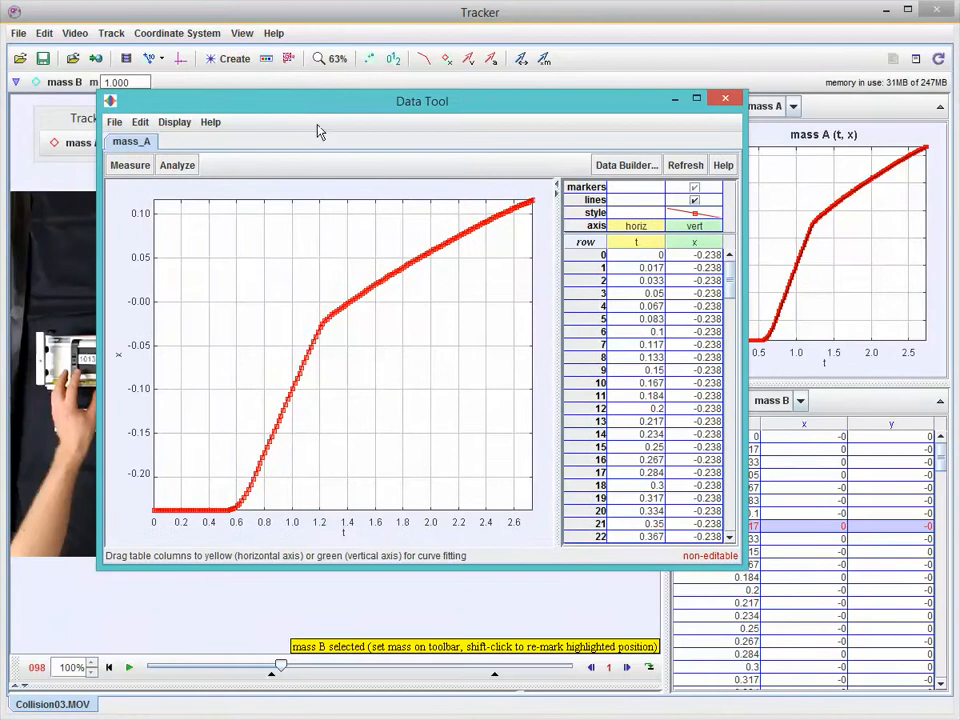
left_click_drag(745, 566, 841, 633)
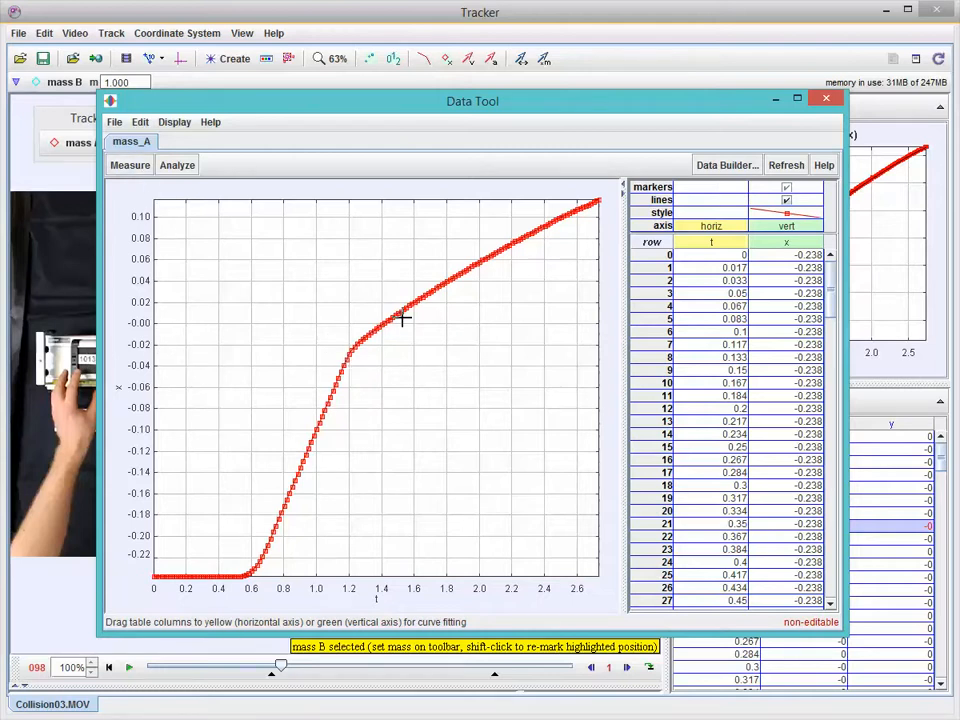
Measure the slope along mass A's position-time curve and close the Data Tool.
left_click(130, 166)
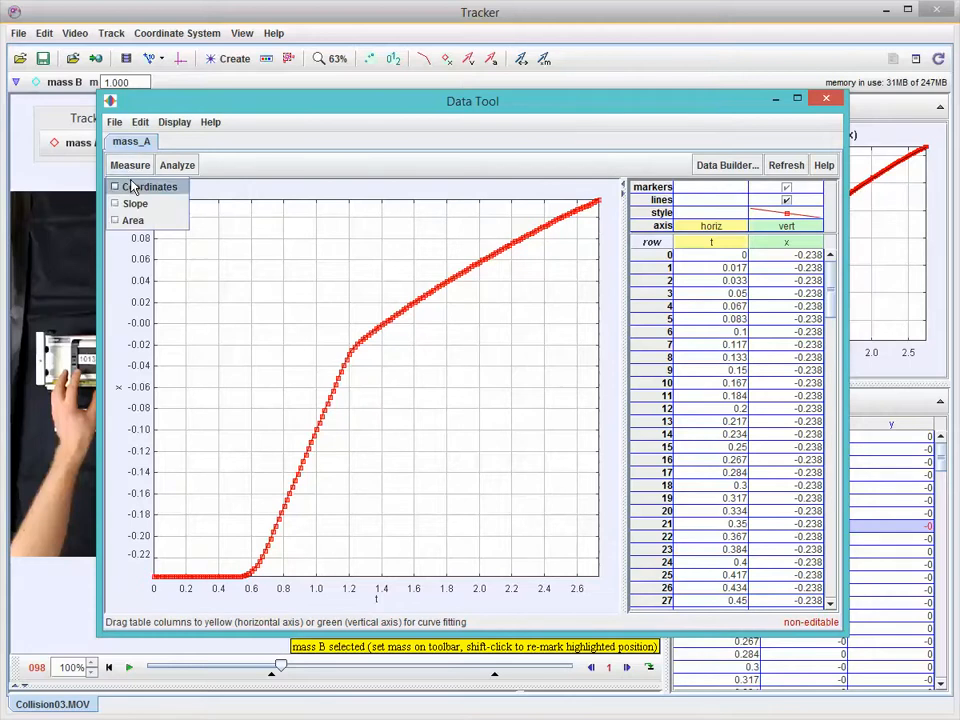
left_click(136, 205)
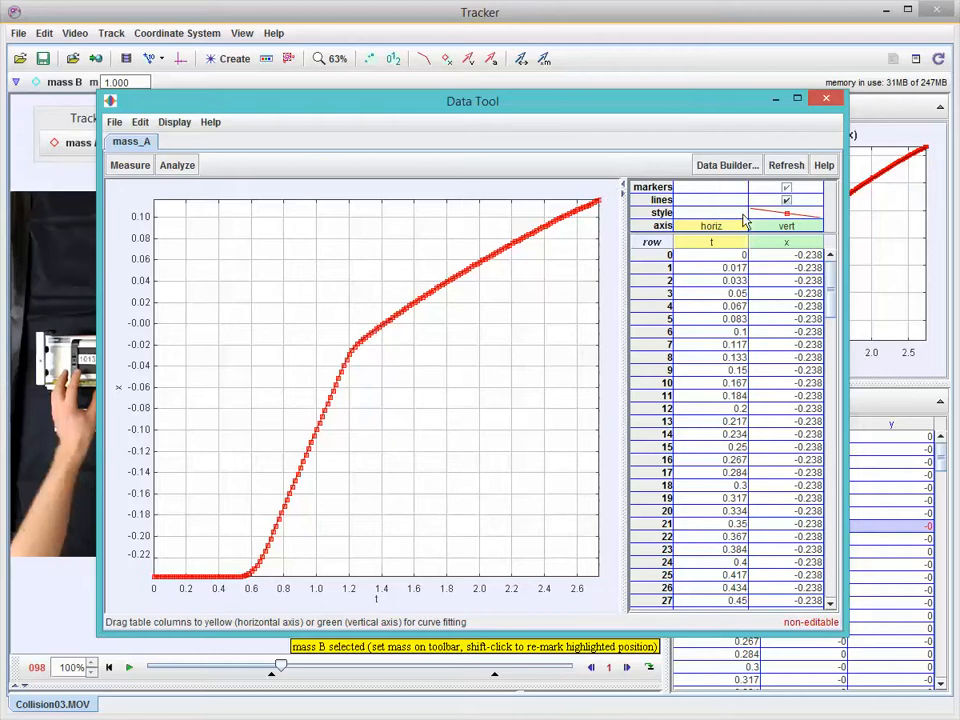
left_click(826, 101)
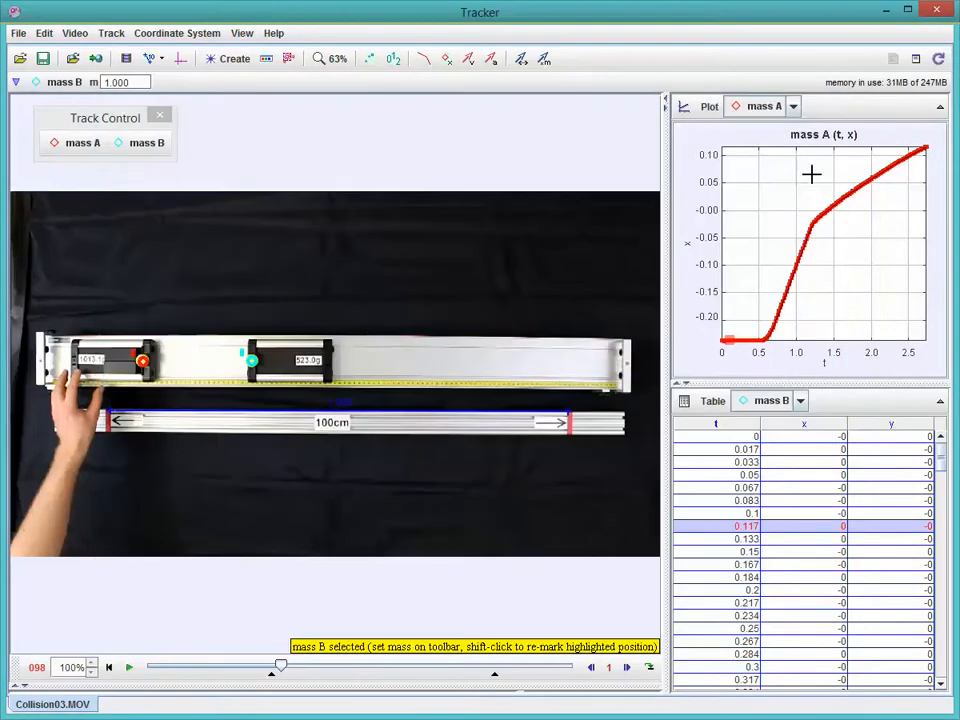
Switch the plot to mass B and open its position-time data in the Data Tool.
left_click(794, 107)
left_click(776, 140)
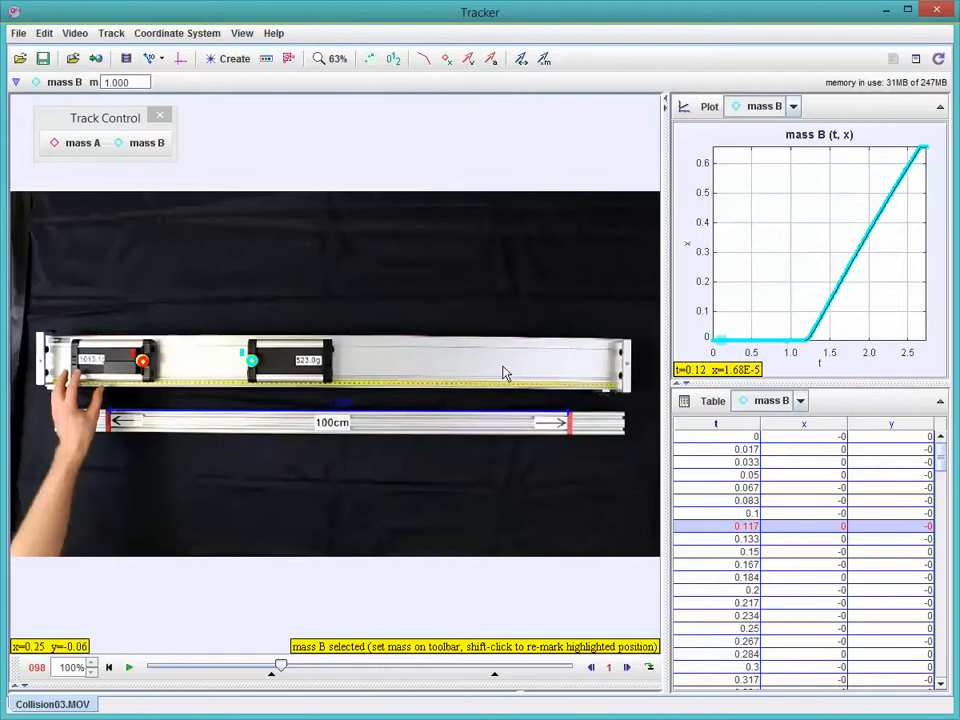
right_click(786, 218)
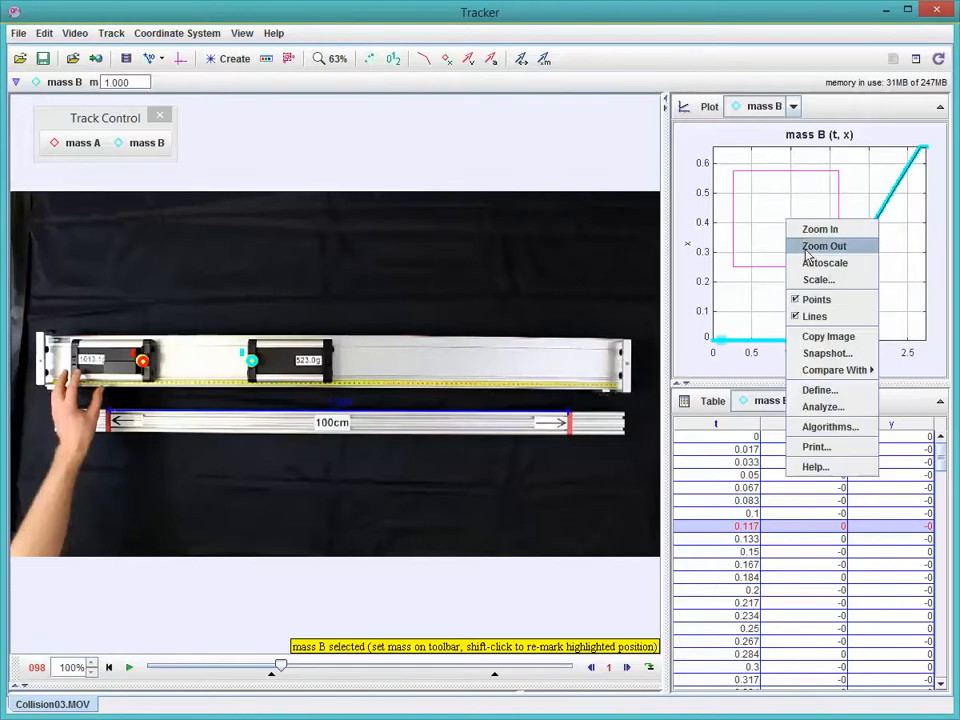
left_click(832, 408)
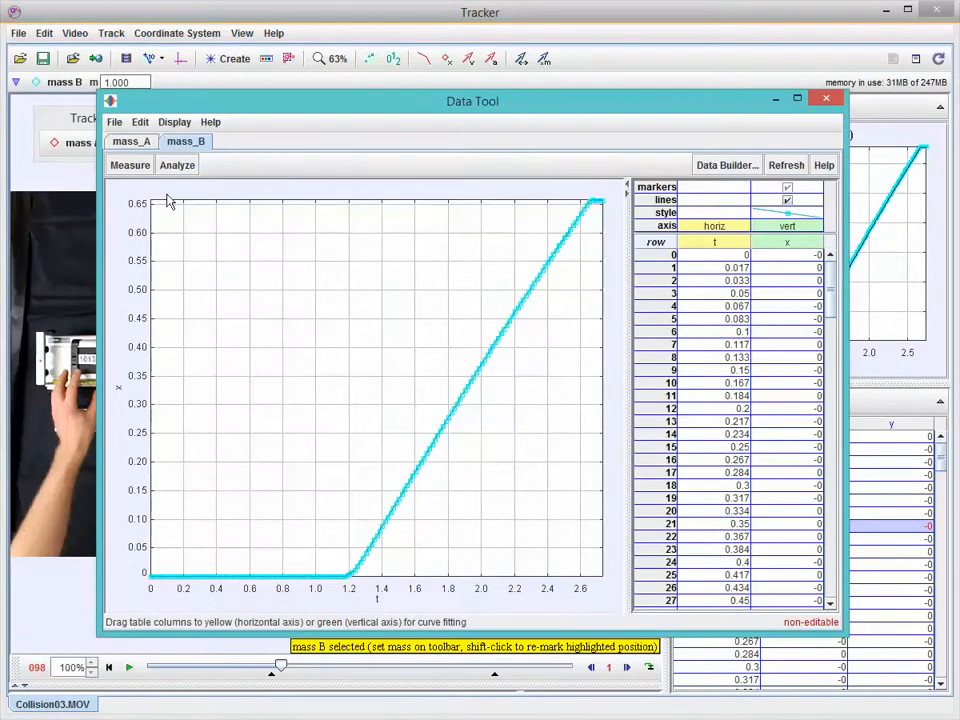
Measure the slope of mass B's position-time curve just after the collision and close the Data Tool.
left_click(134, 165)
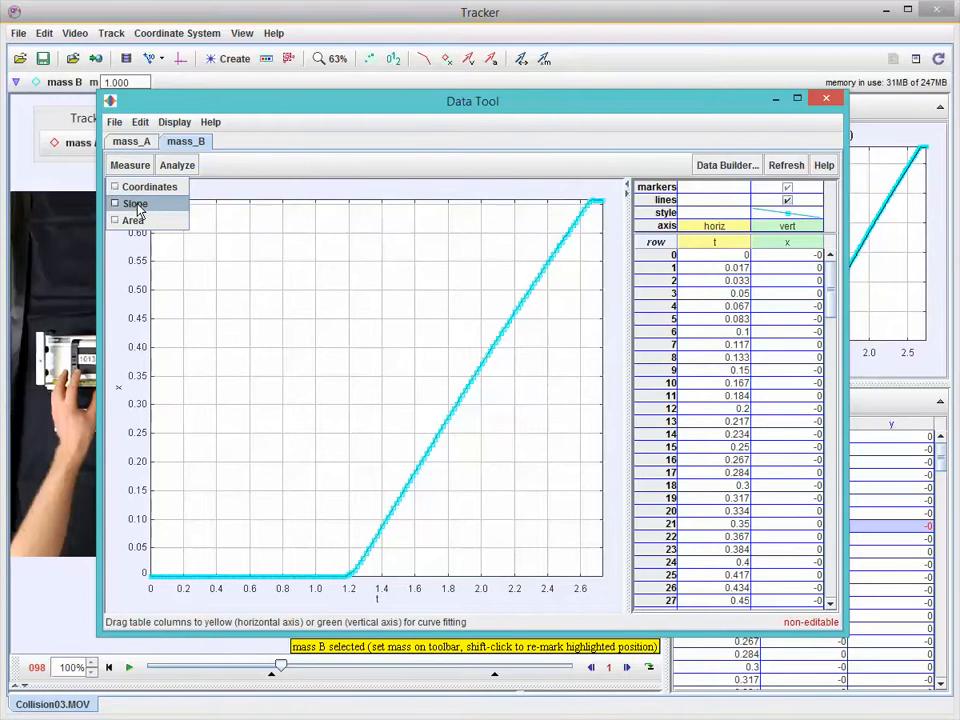
left_click(137, 205)
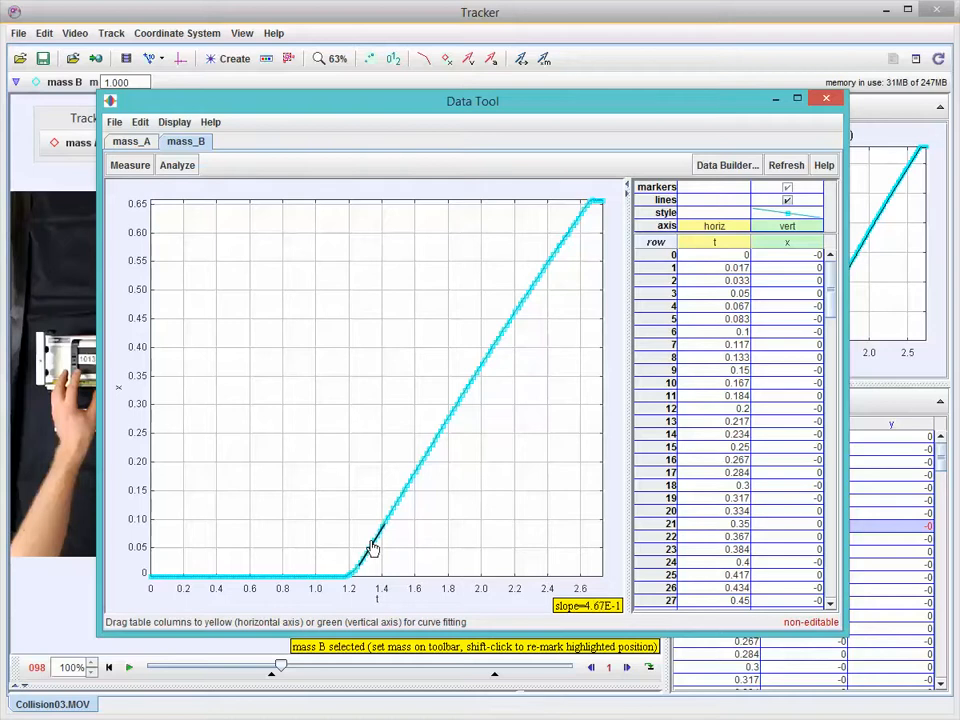
left_click_drag(443, 101, 423, 101)
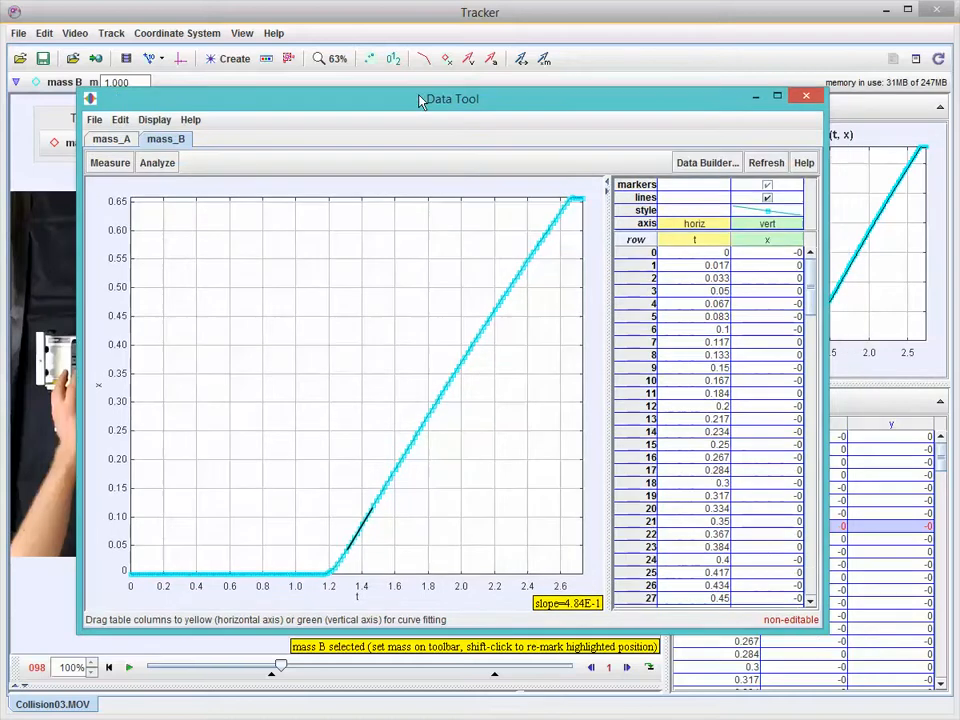
left_click(807, 98)
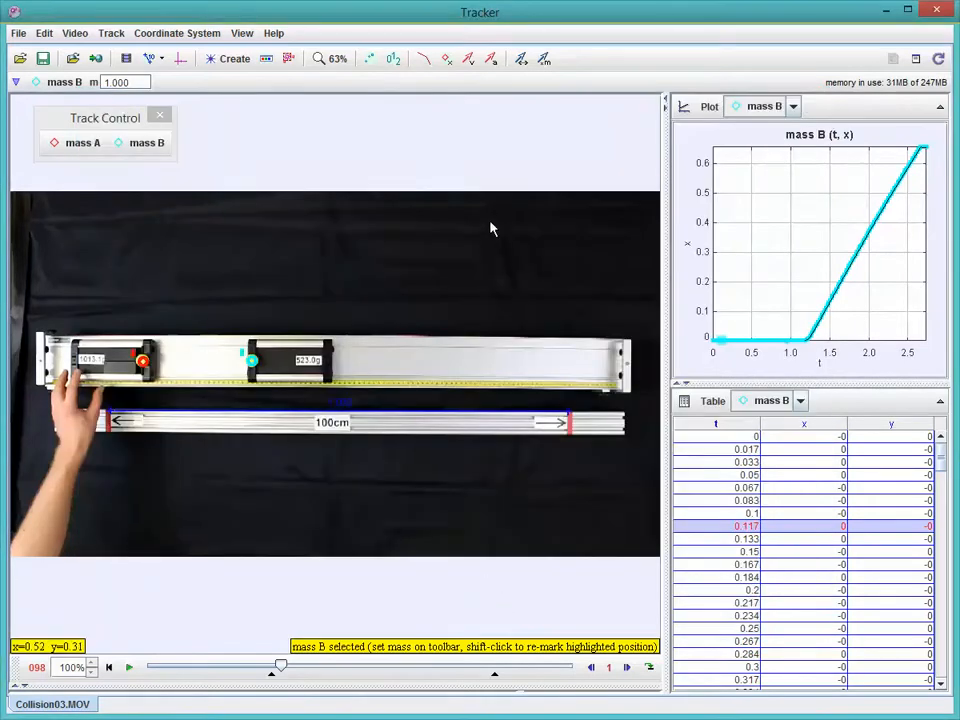